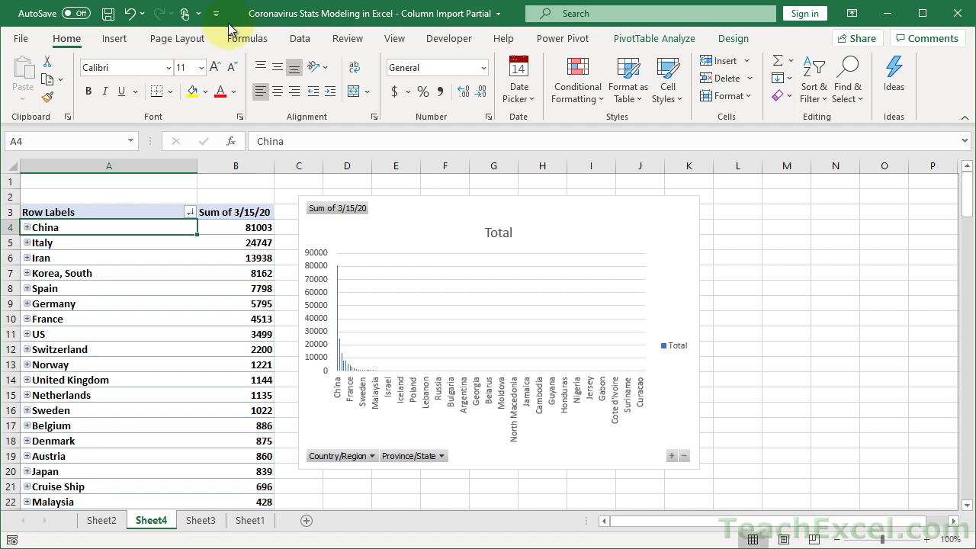
View the Sheet3 COVID data, check Sheet4's PivotTable Analyze commands, then return to Sheet3.
left_click(201, 521)
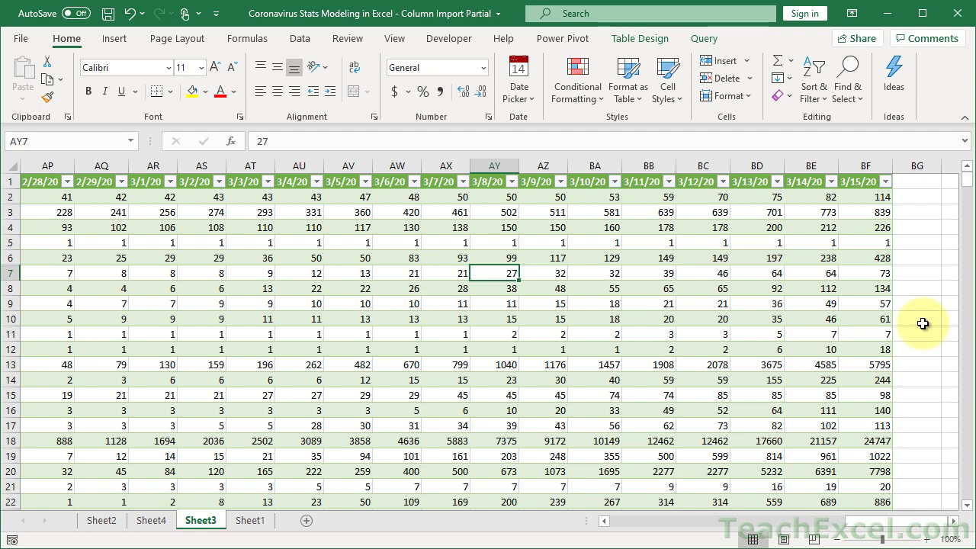
left_click(156, 522)
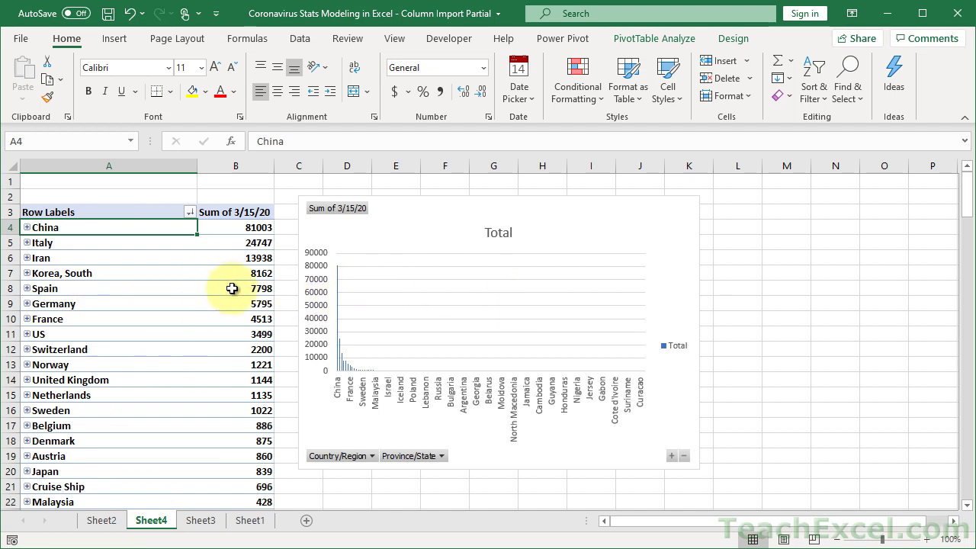
left_click(654, 38)
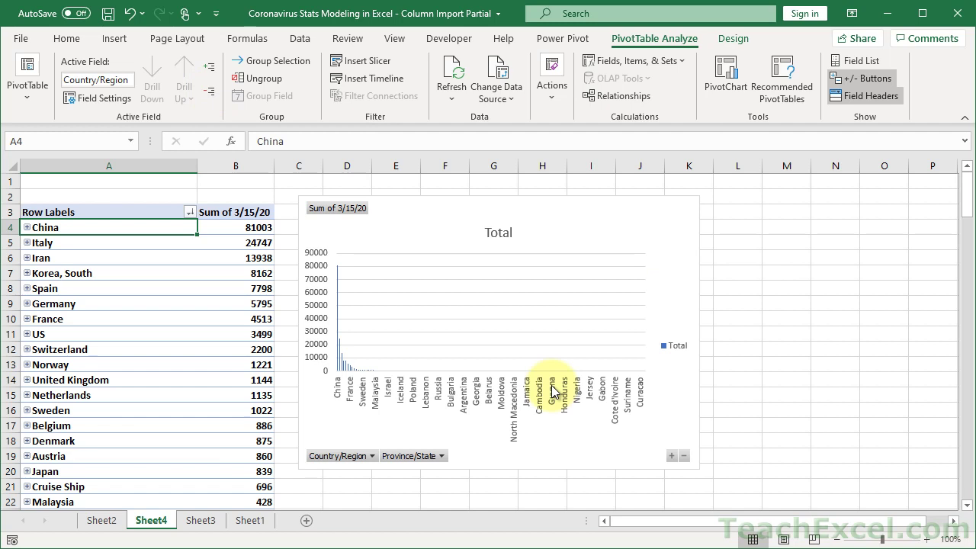
left_click(209, 525)
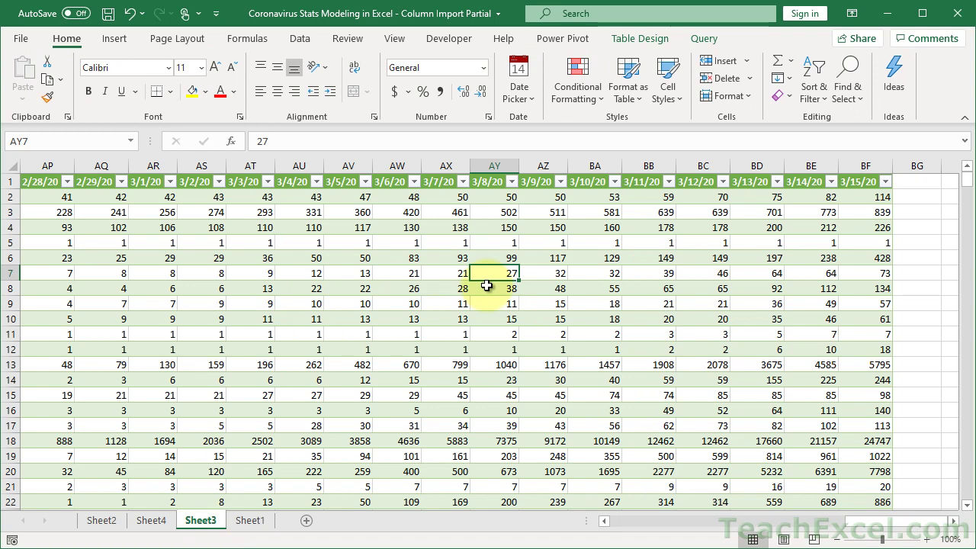
Show the Queries & Connections pane listing the workbook's two linked queries.
left_click(302, 39)
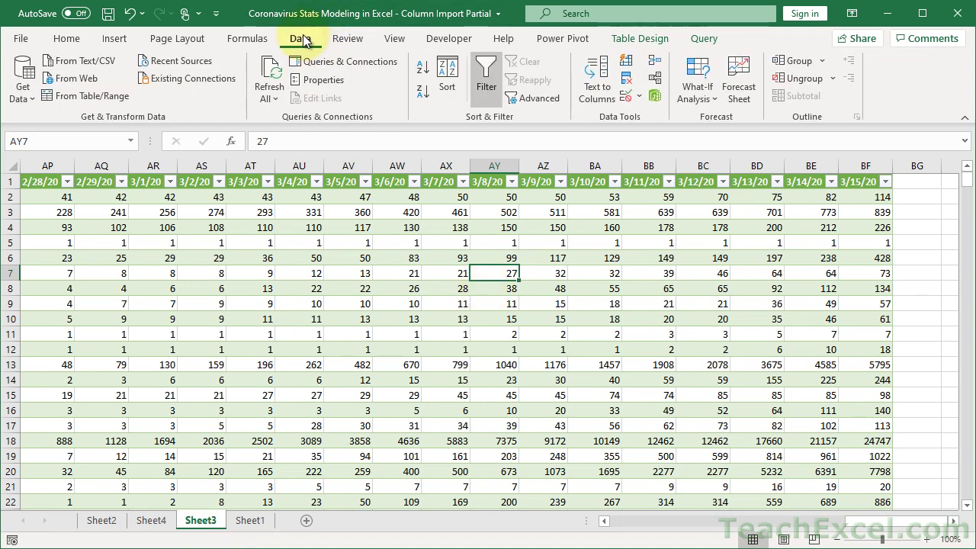
left_click(338, 62)
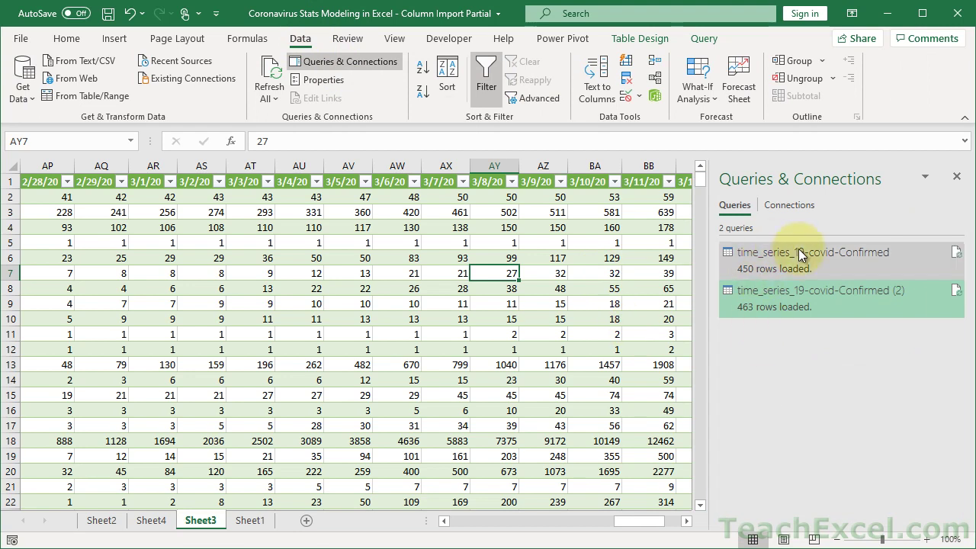
mouse_move(808, 262)
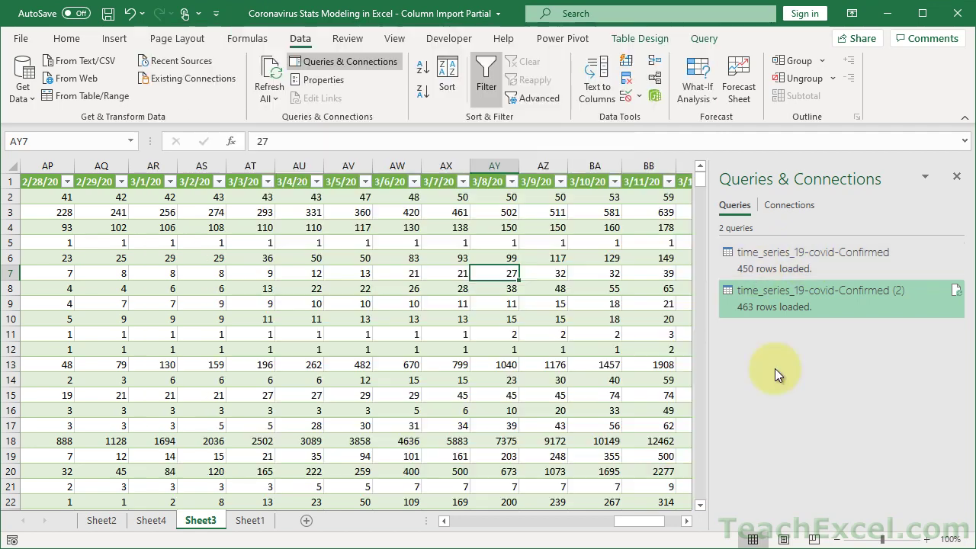
mouse_move(752, 307)
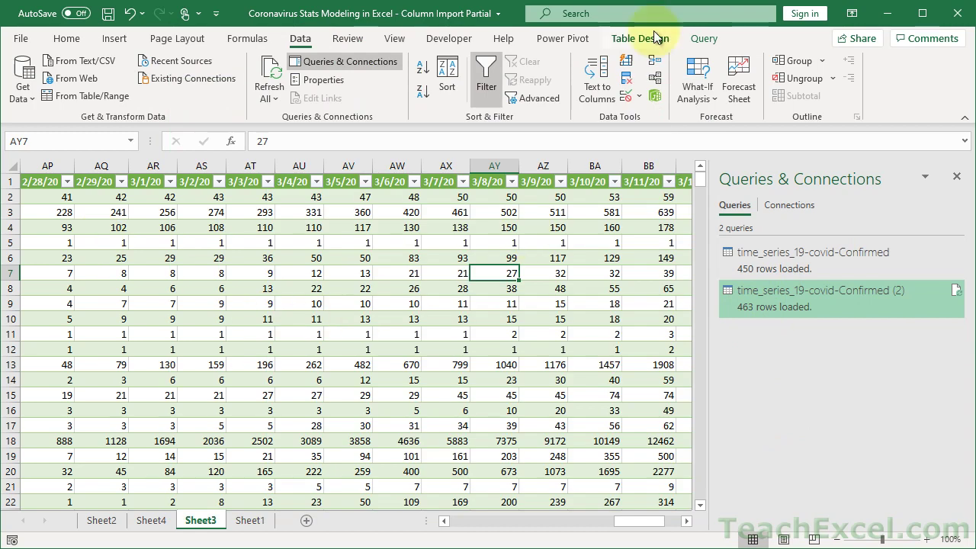
Refresh the COVID table from the web source and confirm it still ends at 3/15/20.
left_click(648, 39)
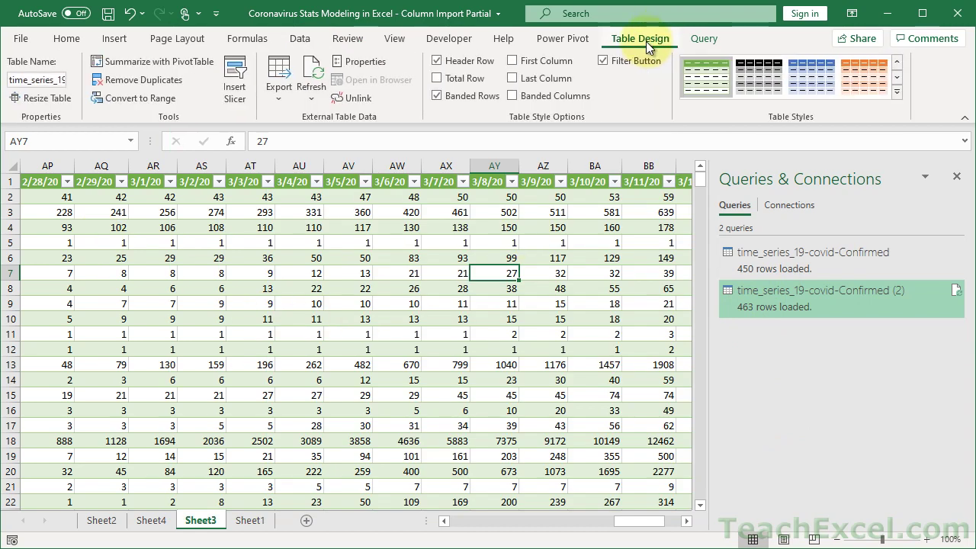
left_click(311, 69)
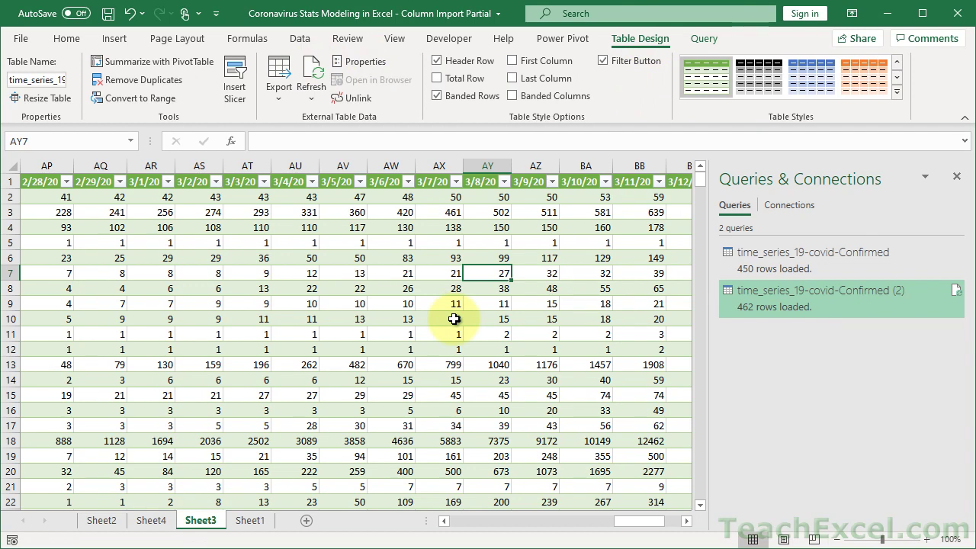
scroll(454, 318, "right", 6)
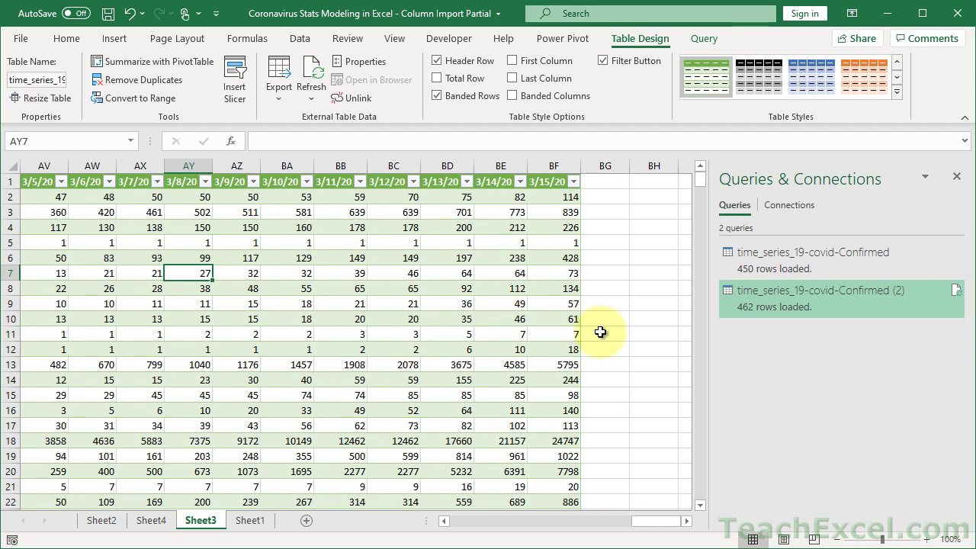
Edit the time_series_19-covid-Confirmed (2) query from the Sheet3 table in Power Query Editor.
mouse_move(777, 306)
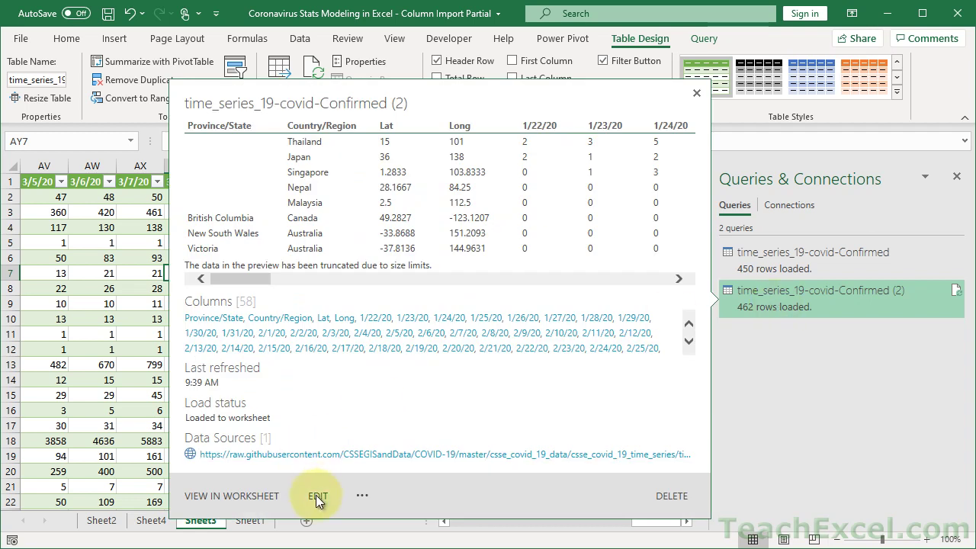
left_click(84, 273)
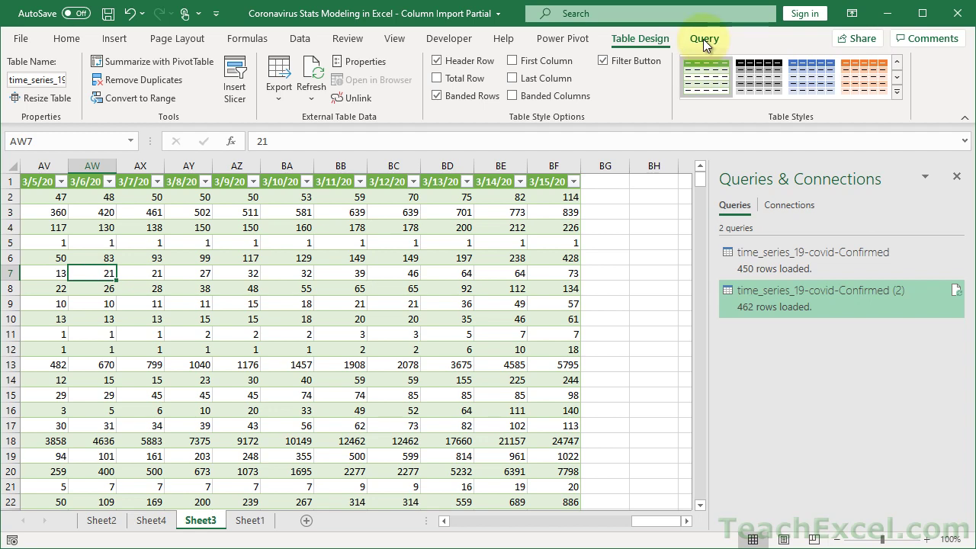
left_click(248, 520)
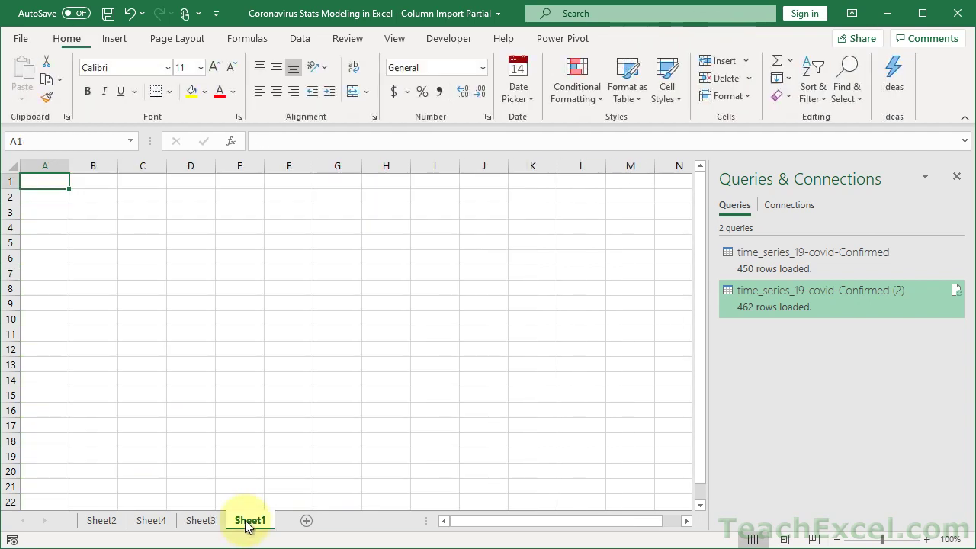
left_click(200, 521)
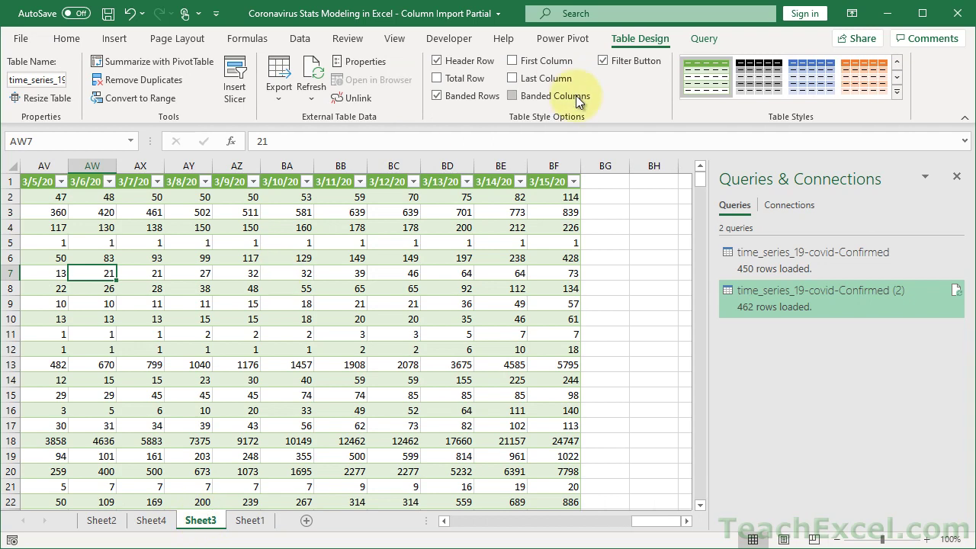
left_click(690, 43)
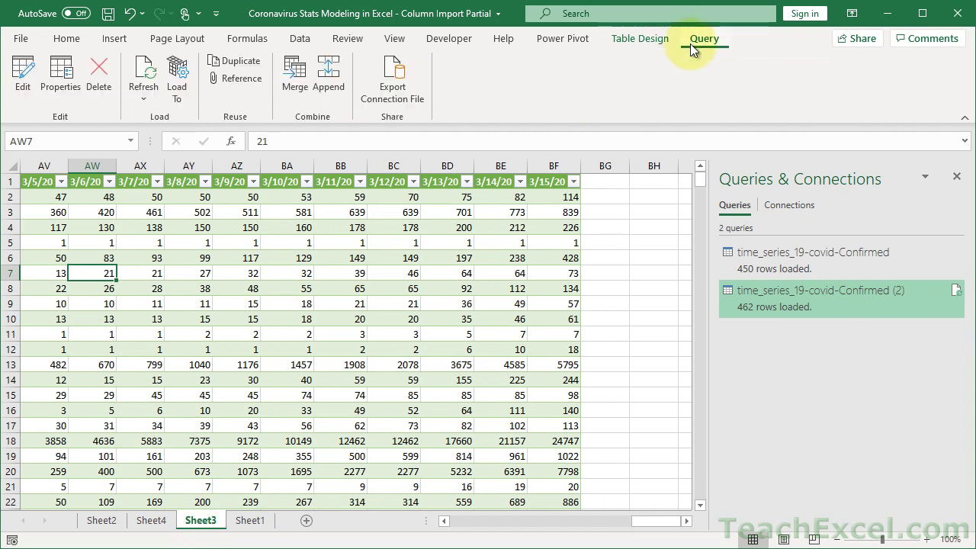
left_click(10, 54)
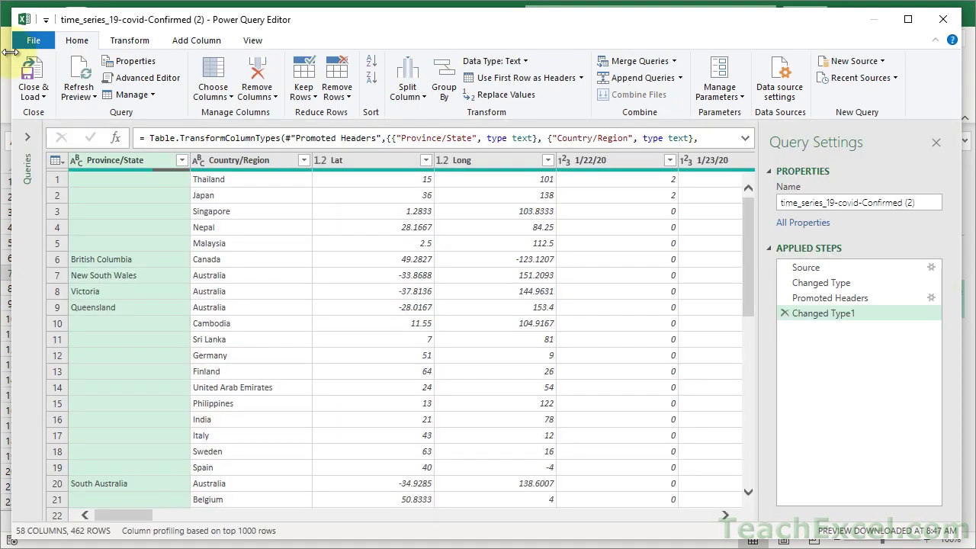
Open the query's M code in Advanced Editor, toggling word wrap off and back on.
left_click(167, 79)
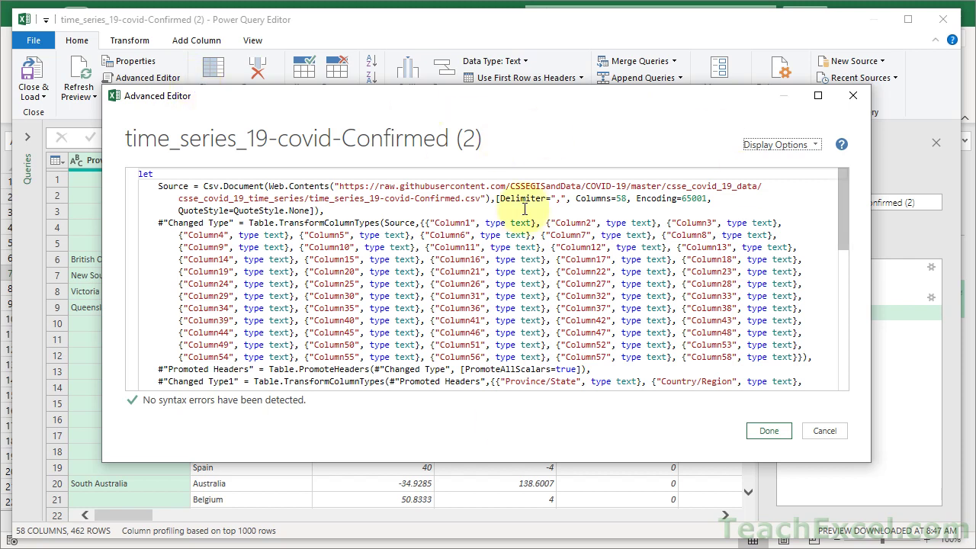
left_click(775, 147)
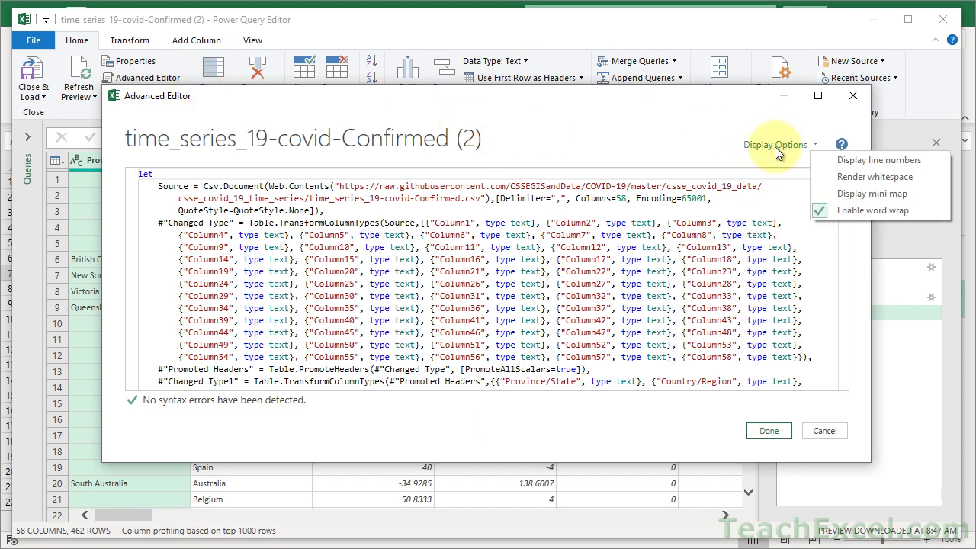
left_click(819, 211)
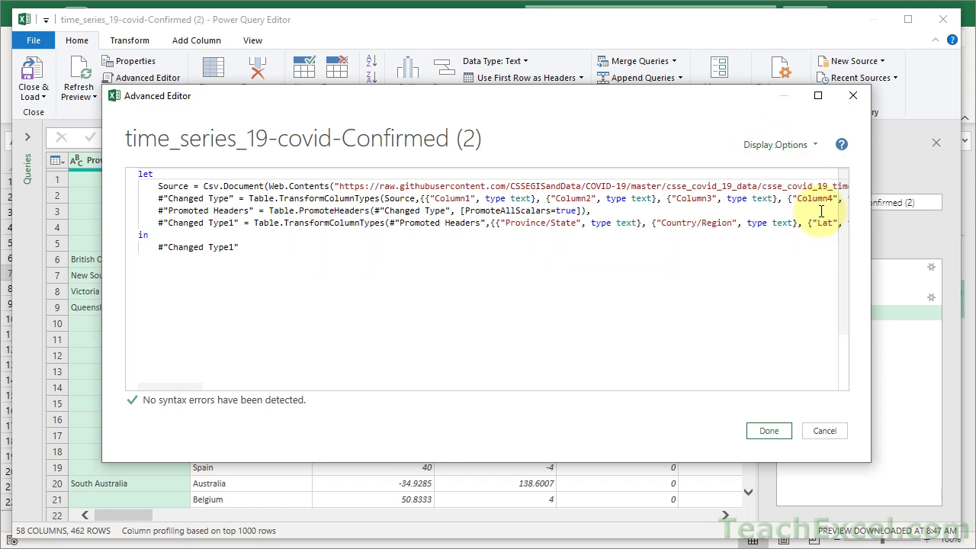
left_click(811, 145)
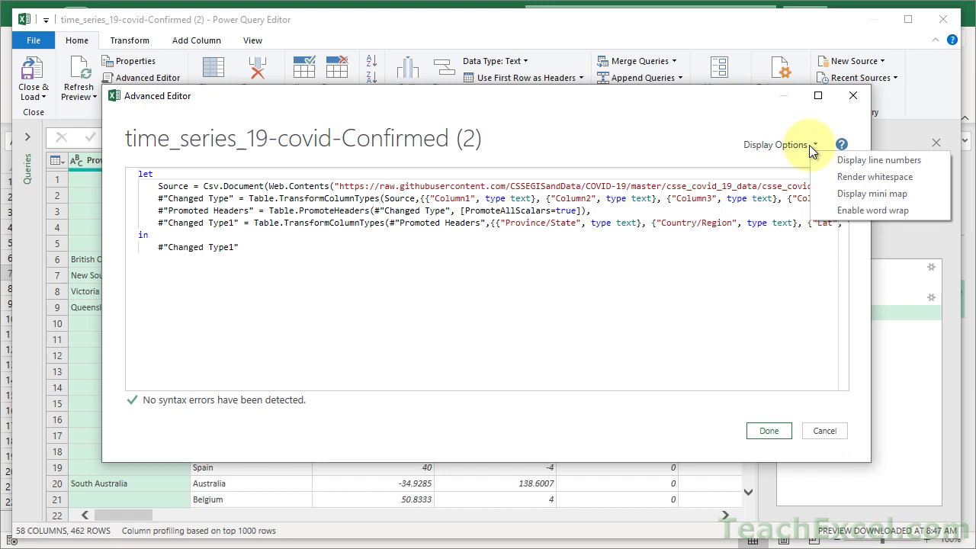
left_click(828, 213)
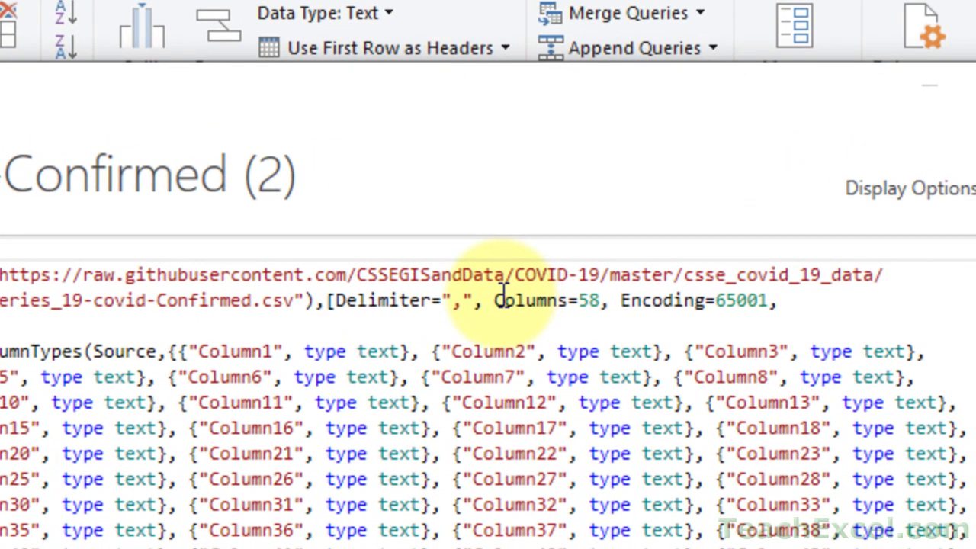
Delete 'Columns=58,' from the Csv.Document source line and save the edited code.
left_click_drag(495, 300, 599, 302)
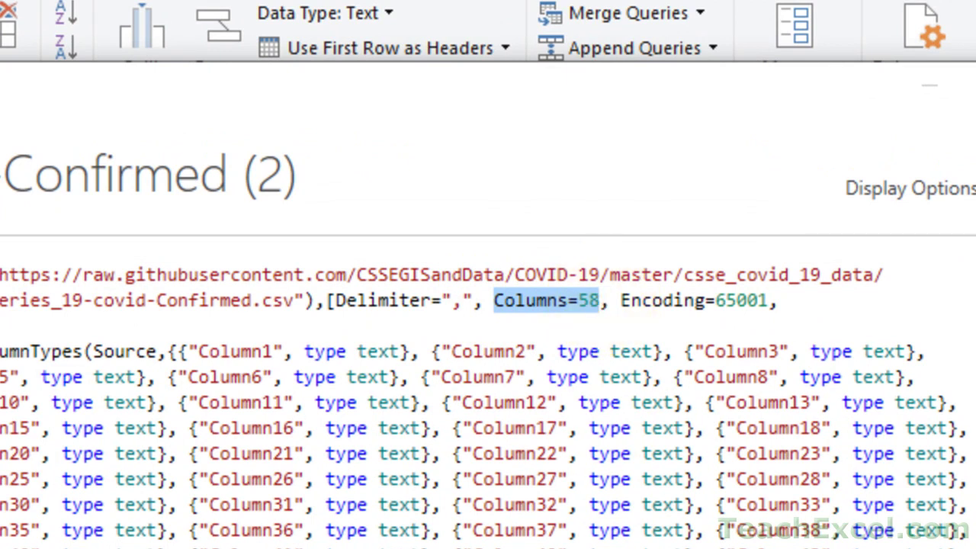
key("BackSpace")
key("BackSpace")
key("BackSpace")
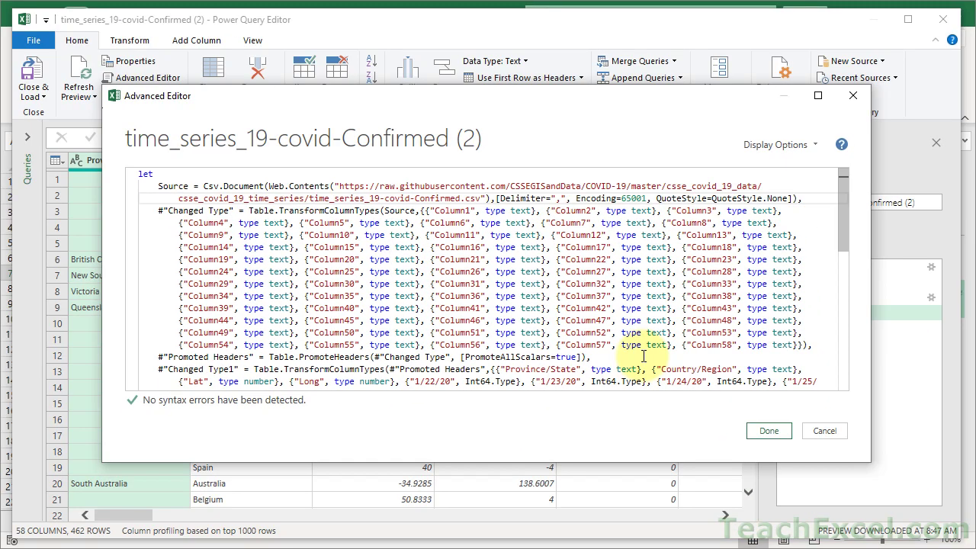
left_click(768, 432)
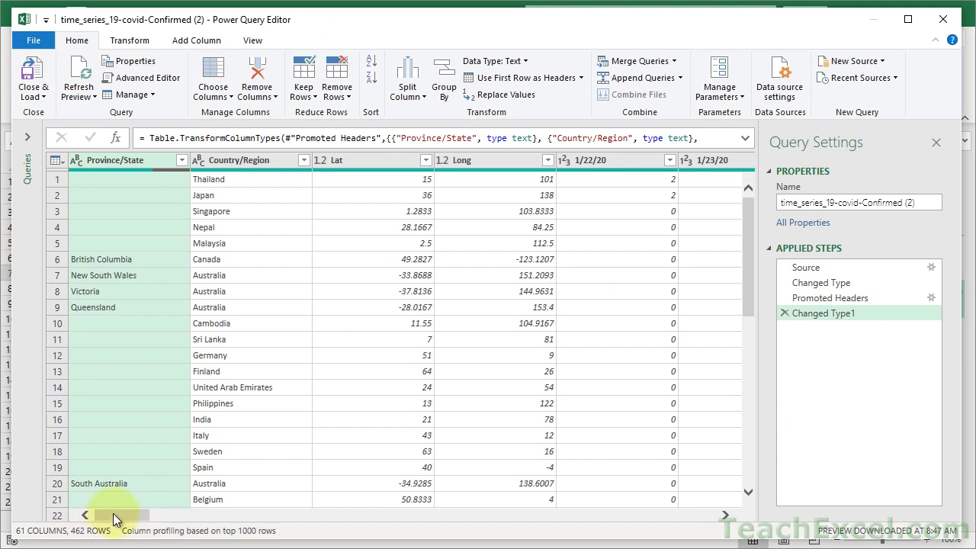
Load the edited query back and confirm Sheet3 now has the 3/16/20 to 3/18/20 columns.
left_click_drag(114, 517, 705, 525)
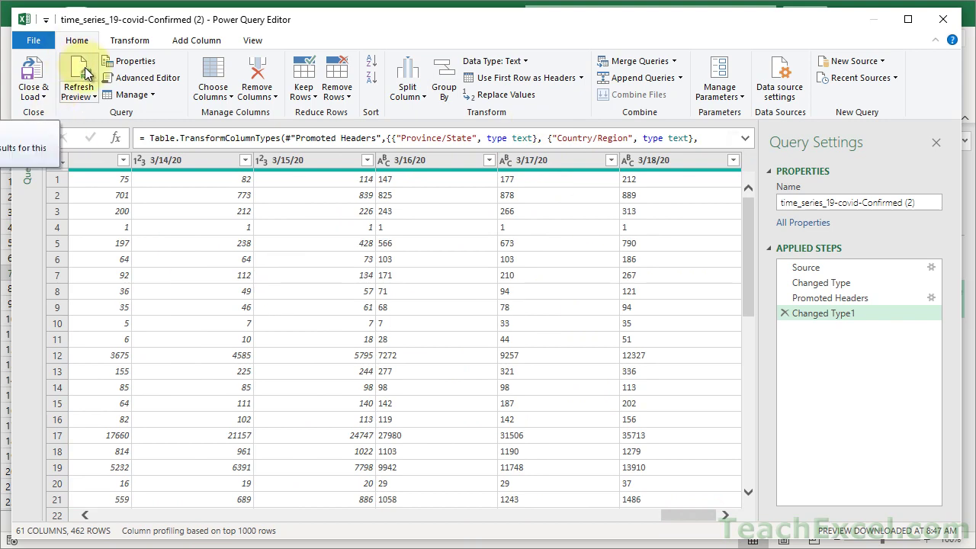
left_click(36, 72)
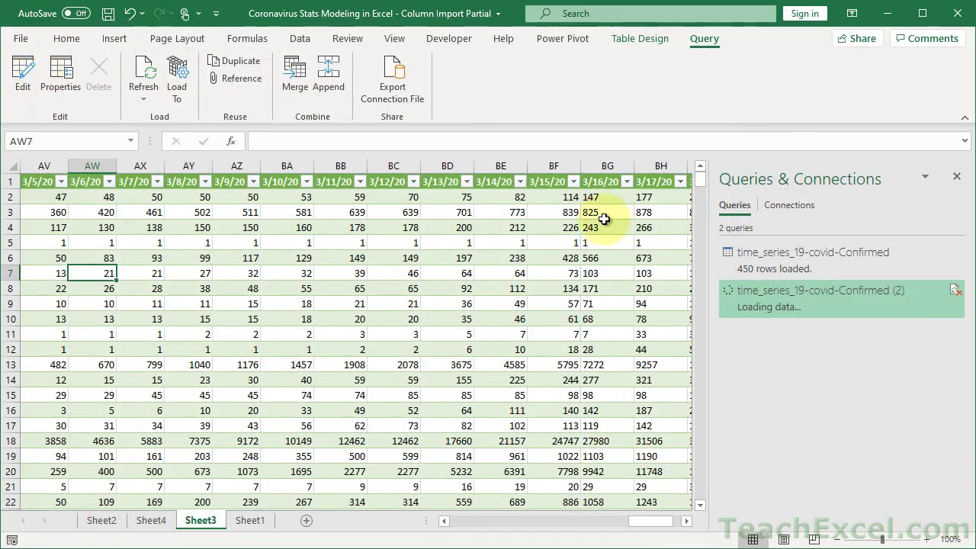
left_click(565, 211)
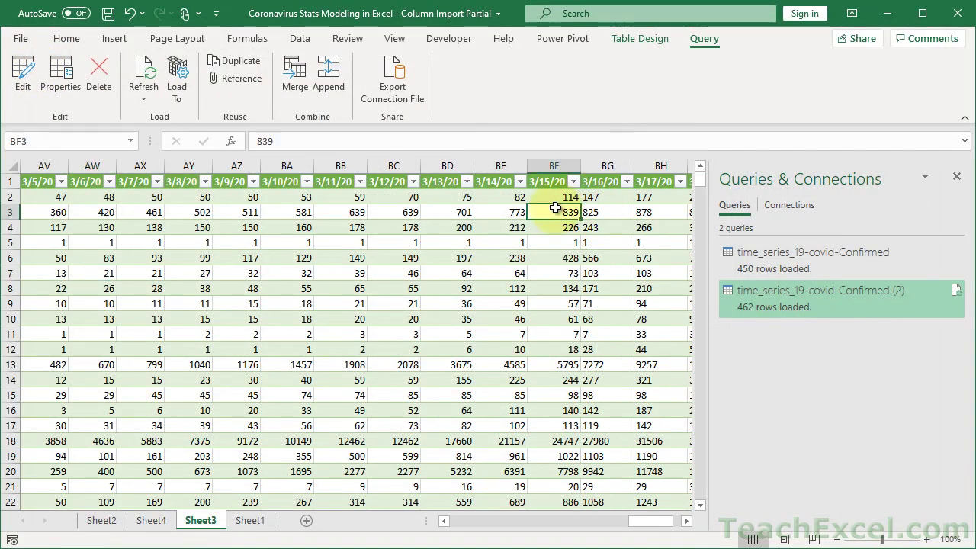
left_click(686, 521)
left_click(686, 521)
left_click(687, 522)
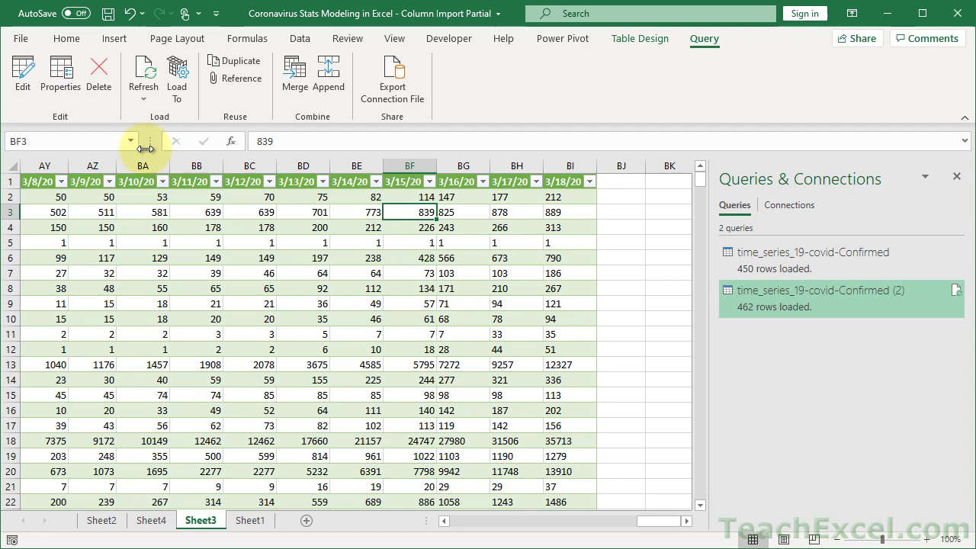
Insert a new-sheet pivot table with Country/Region rows summing the 3/15/20 cases.
left_click(108, 38)
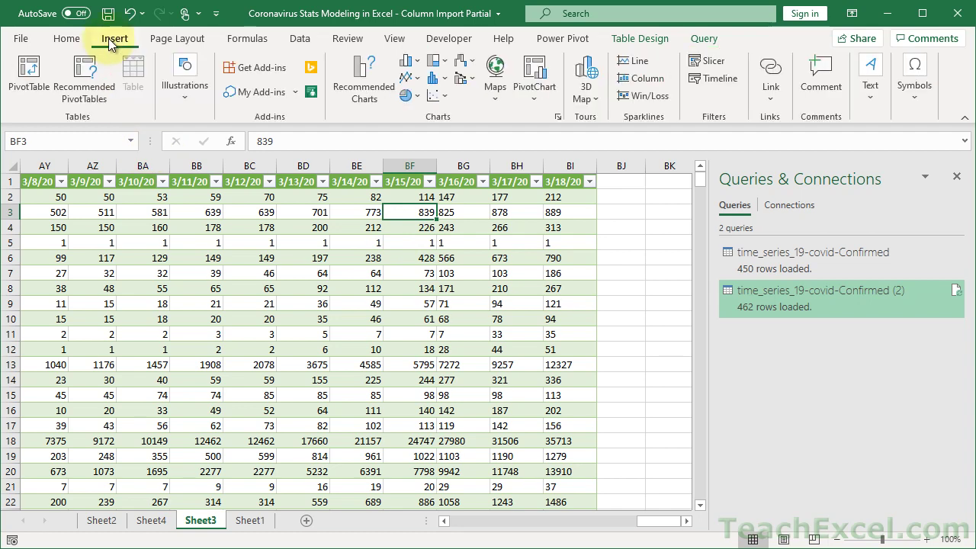
left_click(43, 76)
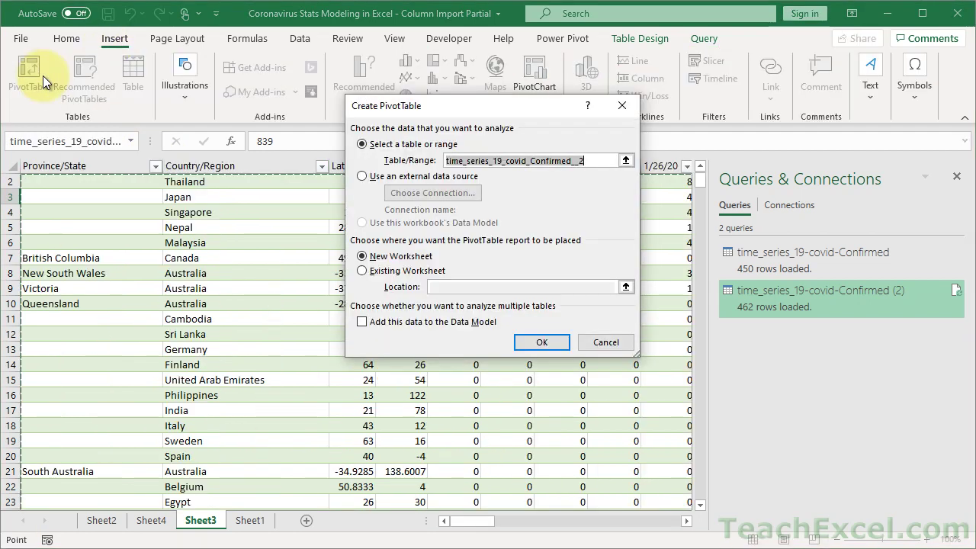
left_click(543, 343)
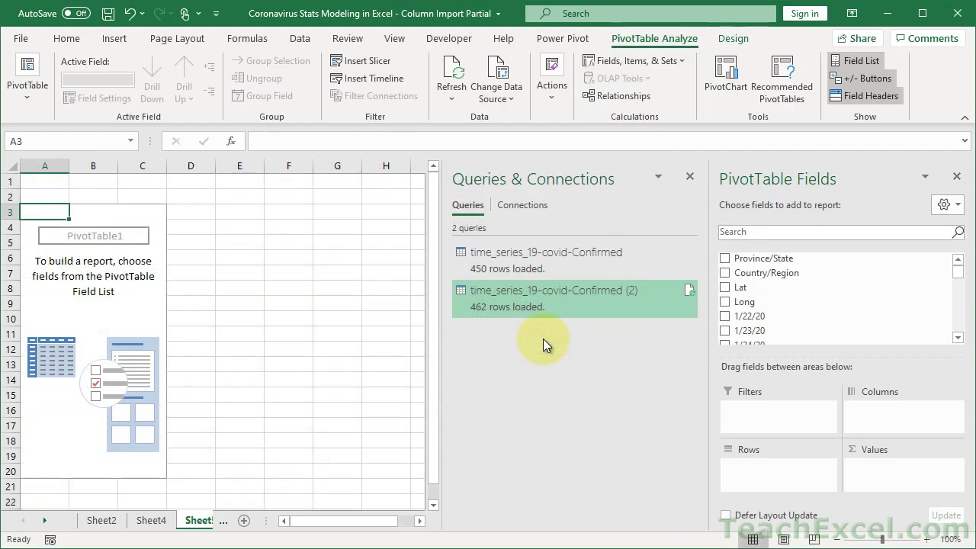
left_click(725, 273)
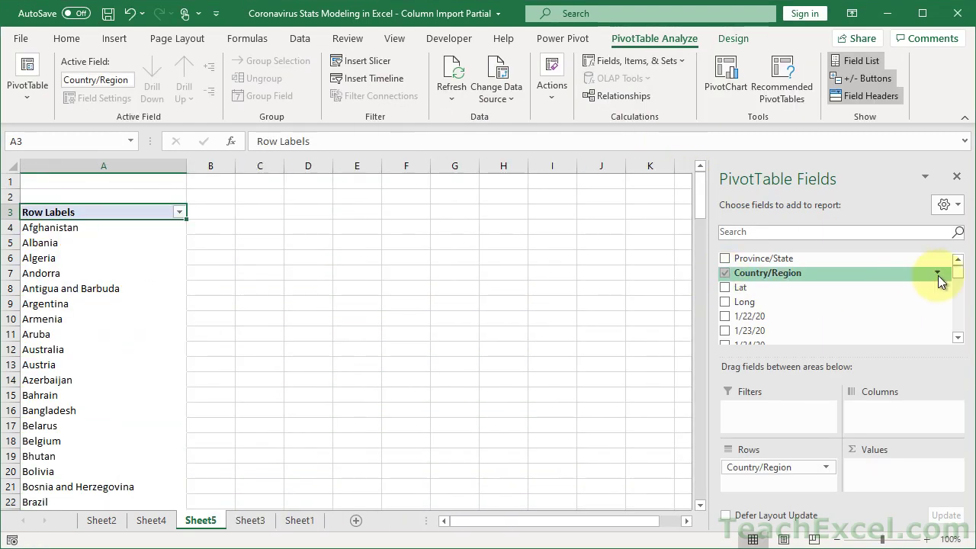
left_click_drag(958, 272, 958, 326)
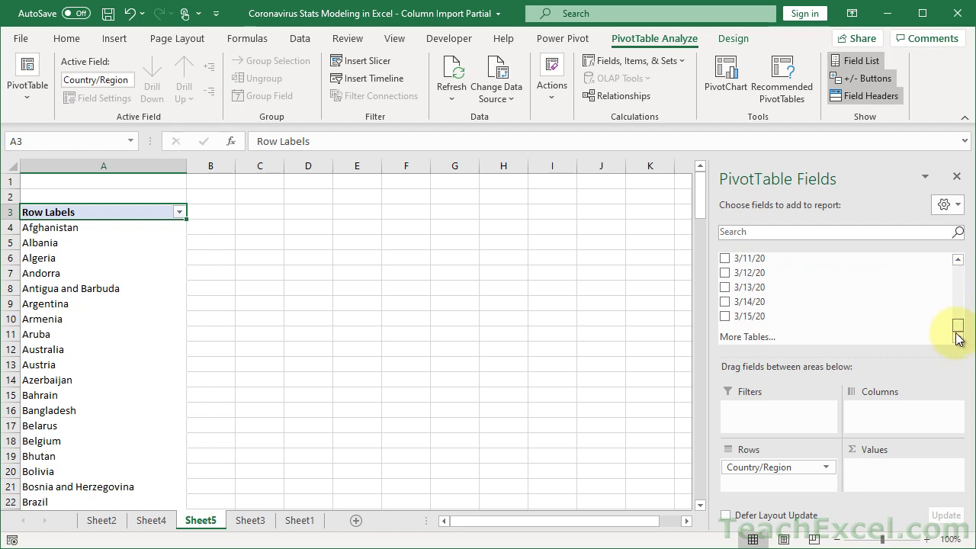
left_click(725, 317)
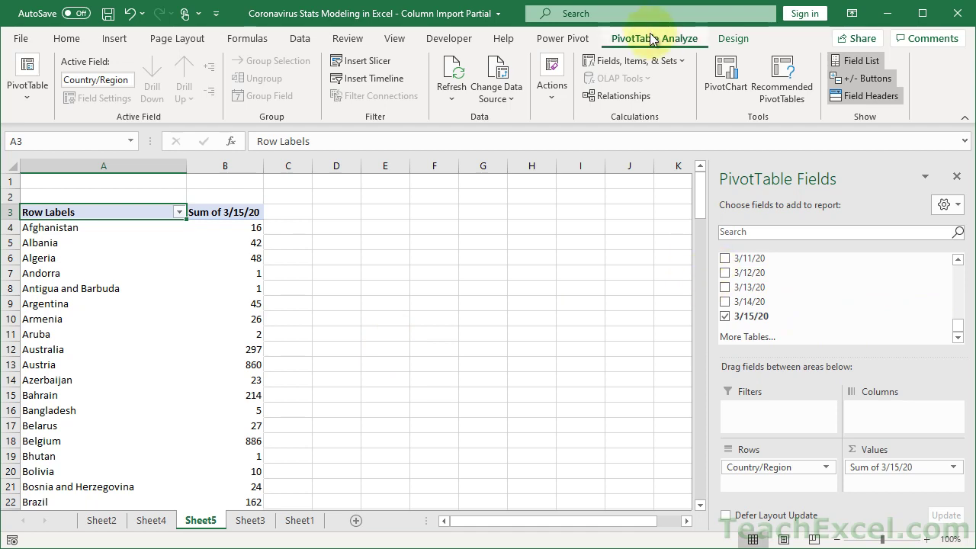
Refresh the pivot and move the new 3/18/20 field into Values beside 3/15/20.
left_click(449, 70)
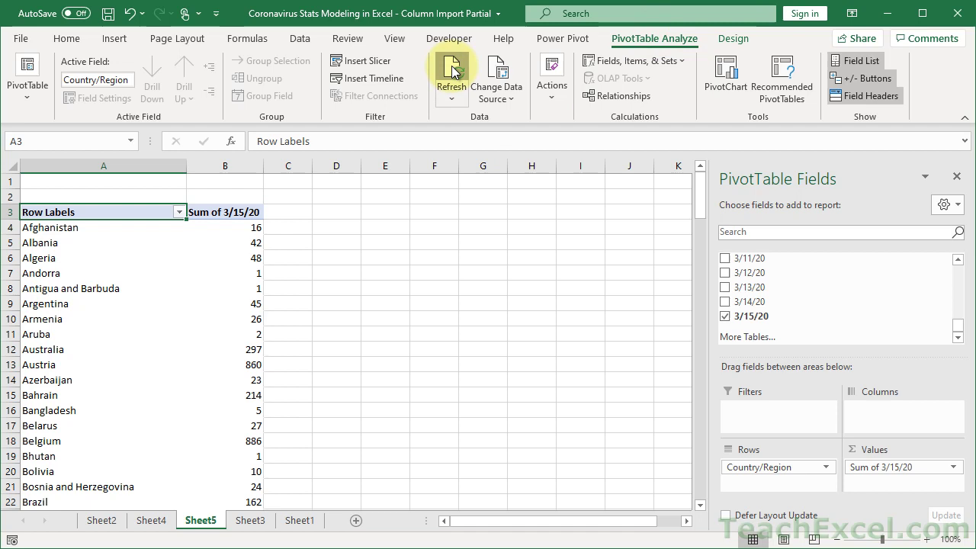
scroll(958, 326, "down", 3)
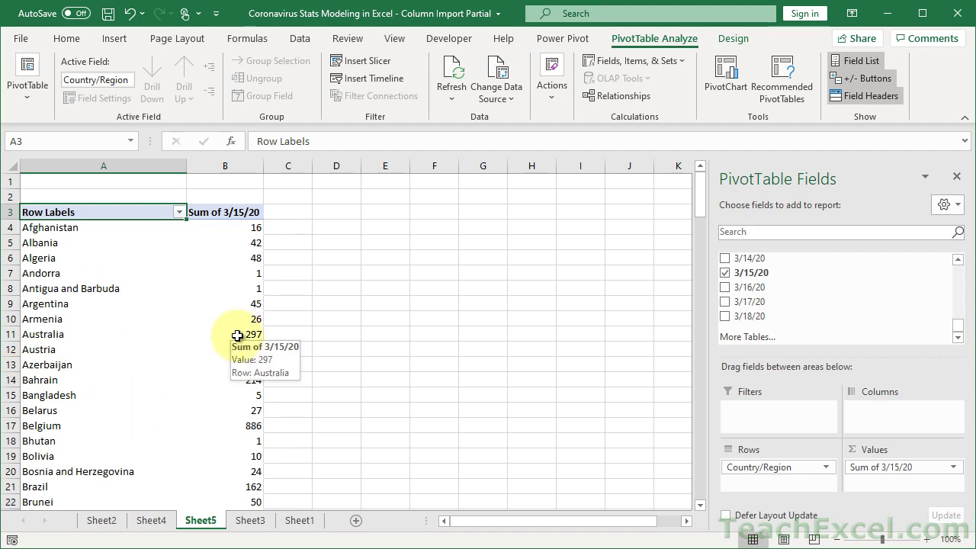
left_click(725, 315)
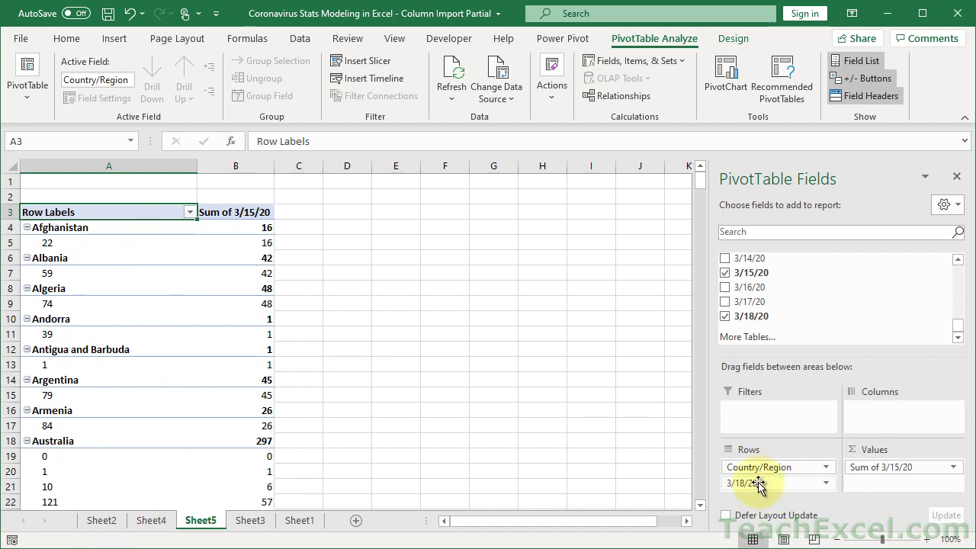
left_click_drag(758, 484, 889, 481)
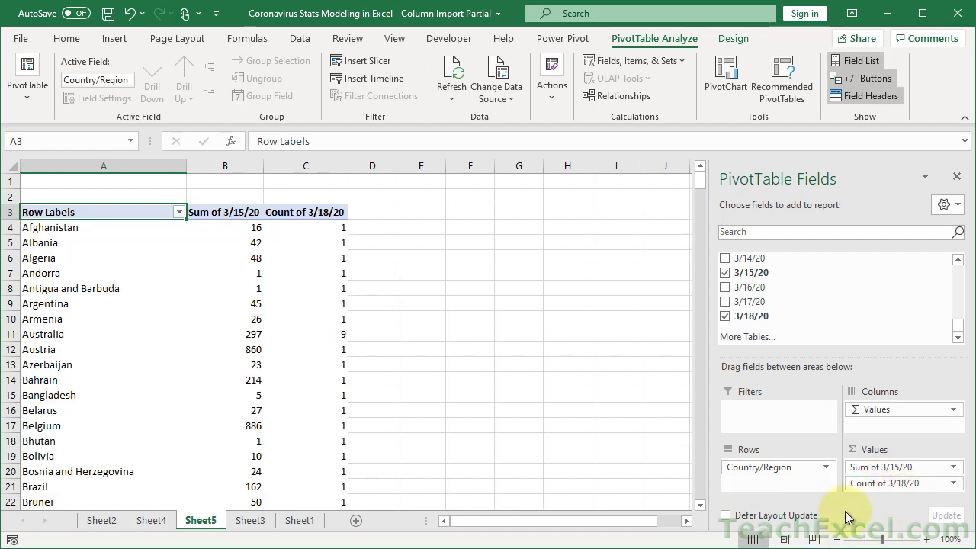
left_click(953, 484)
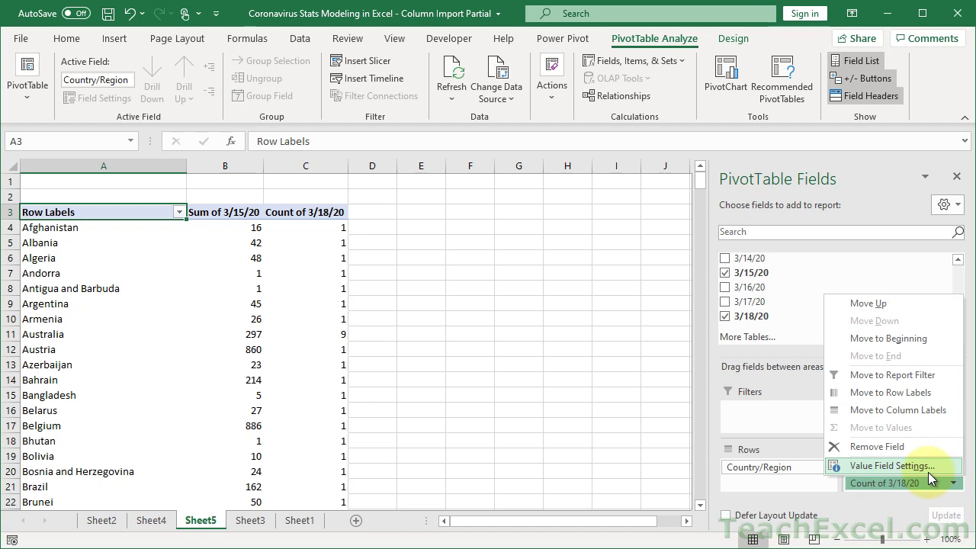
Change the 3/18/20 value field to summarize by Sum instead of Count.
left_click(928, 473)
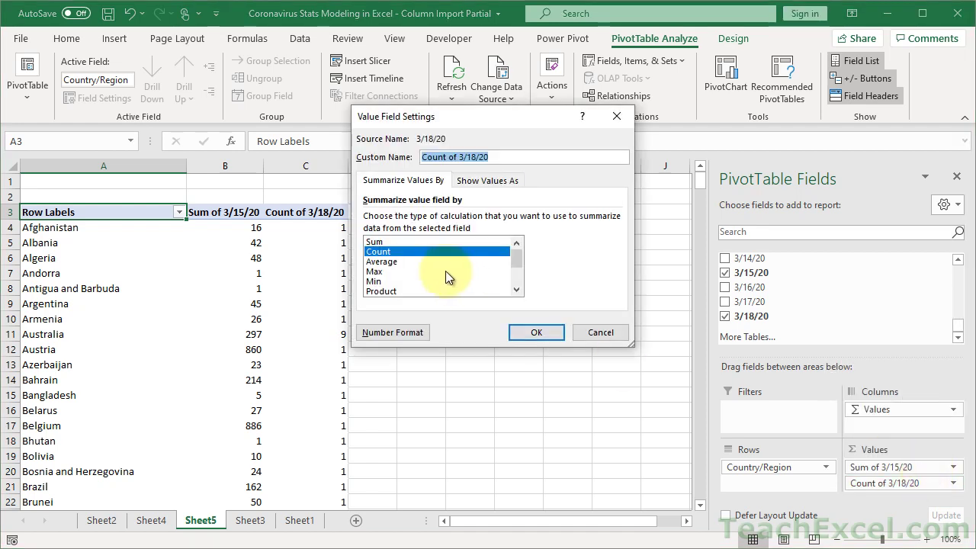
left_click(419, 241)
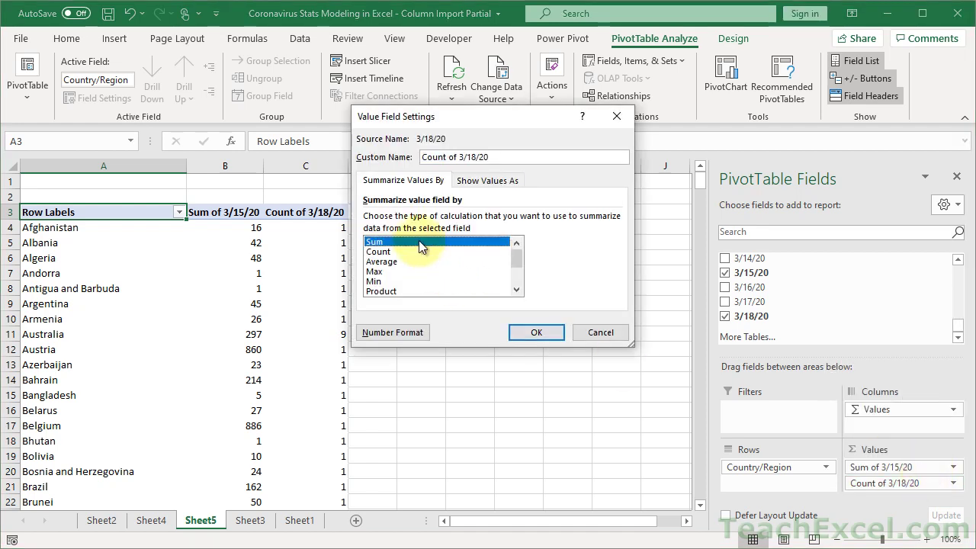
left_click(536, 332)
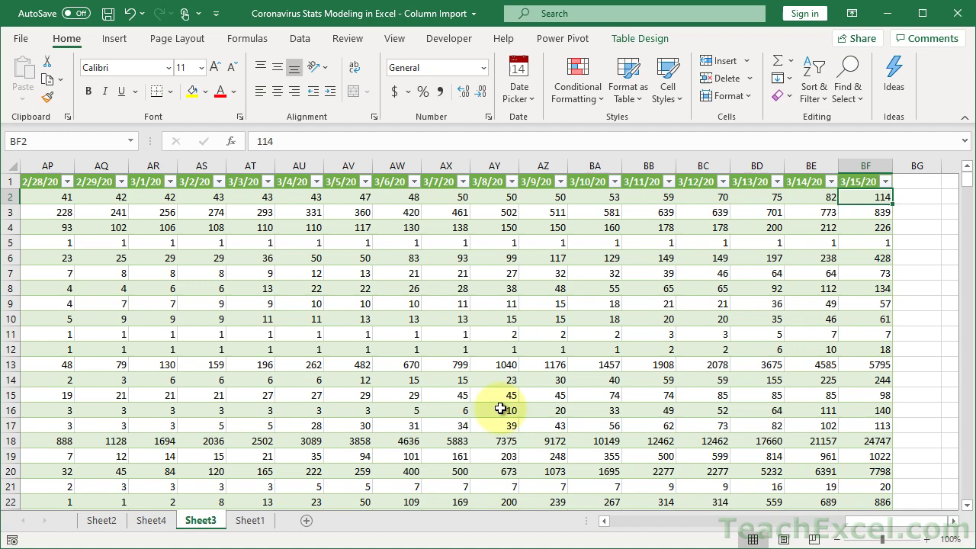
Select a cell in the Sheet3 COVID table and show its Query ribbon tools.
left_click(343, 279)
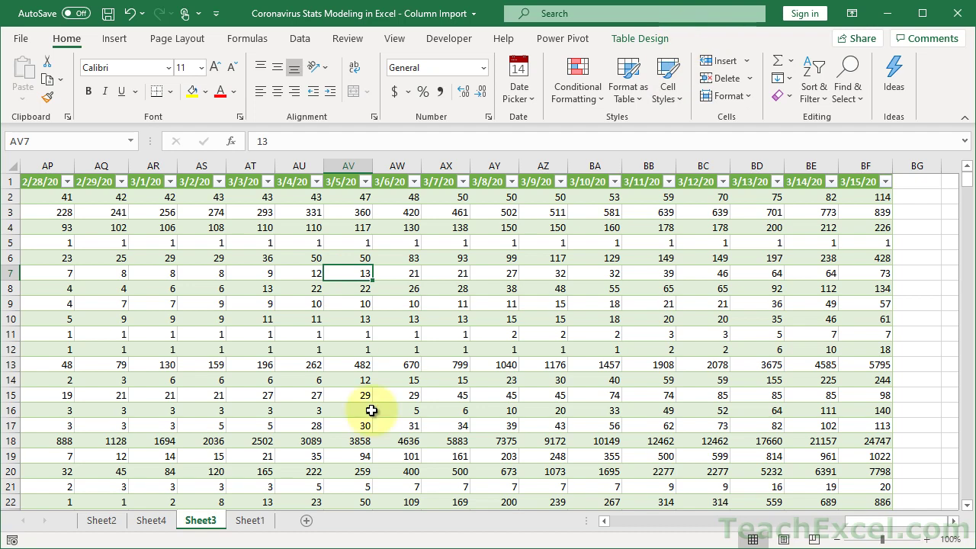
left_click(249, 521)
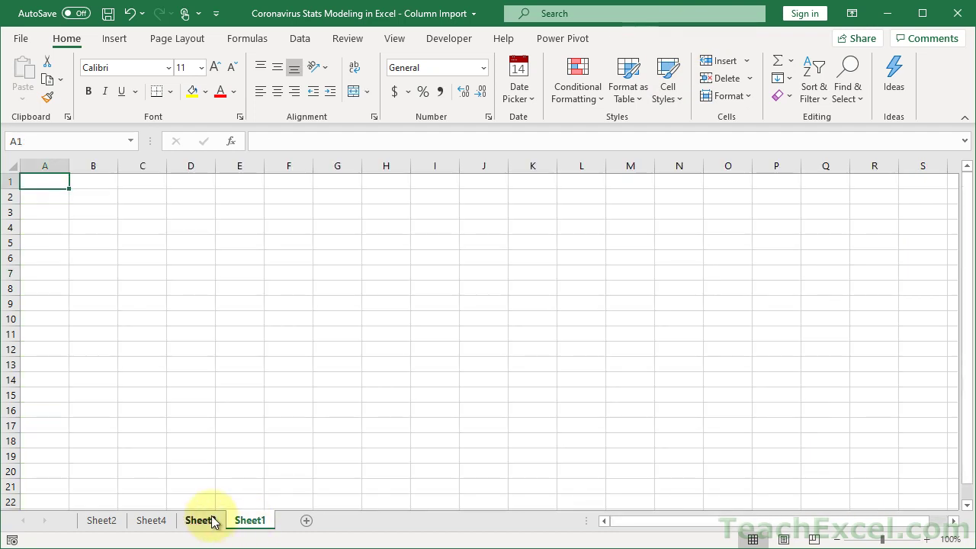
left_click(192, 519)
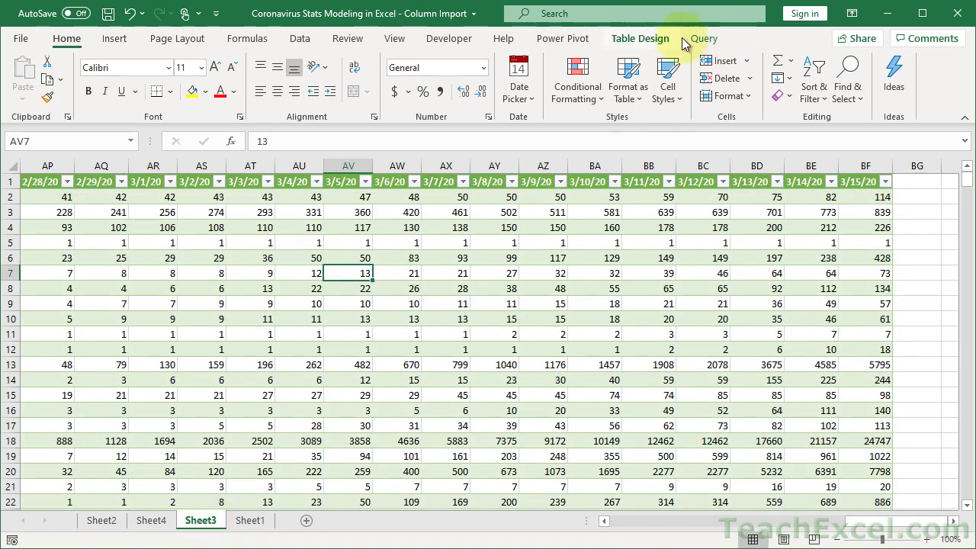
left_click(705, 39)
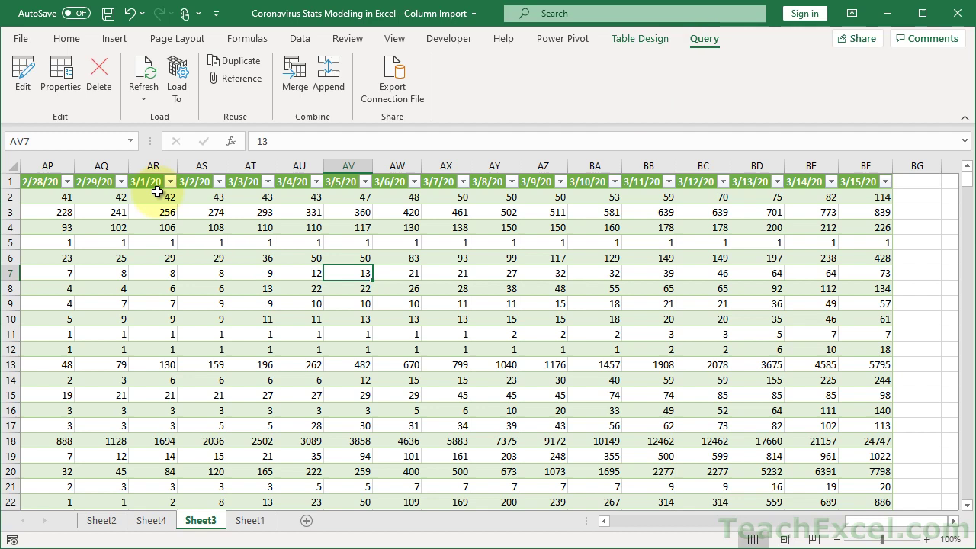
left_click(28, 72)
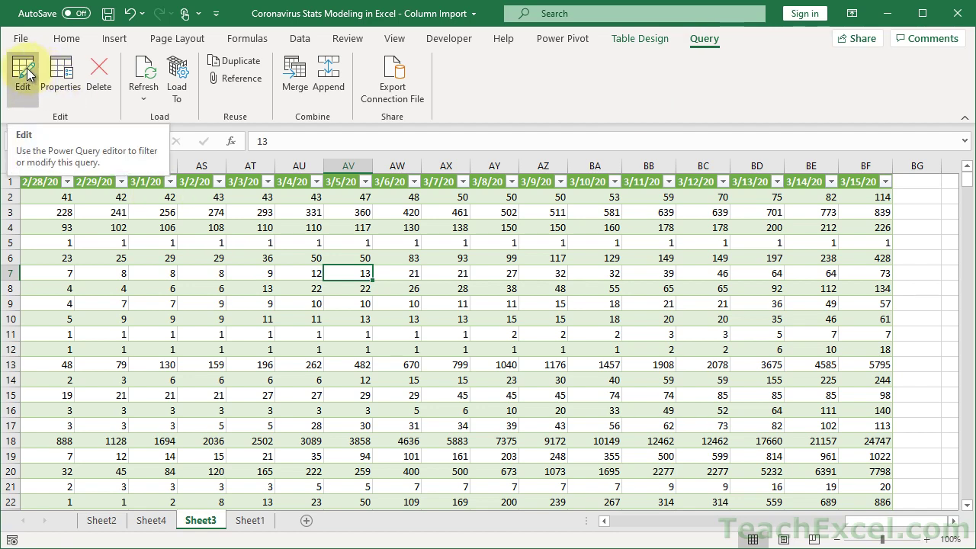
Edit the query in Power Query, expanding the Queries pane and resizing it beside the preview.
left_click(28, 72)
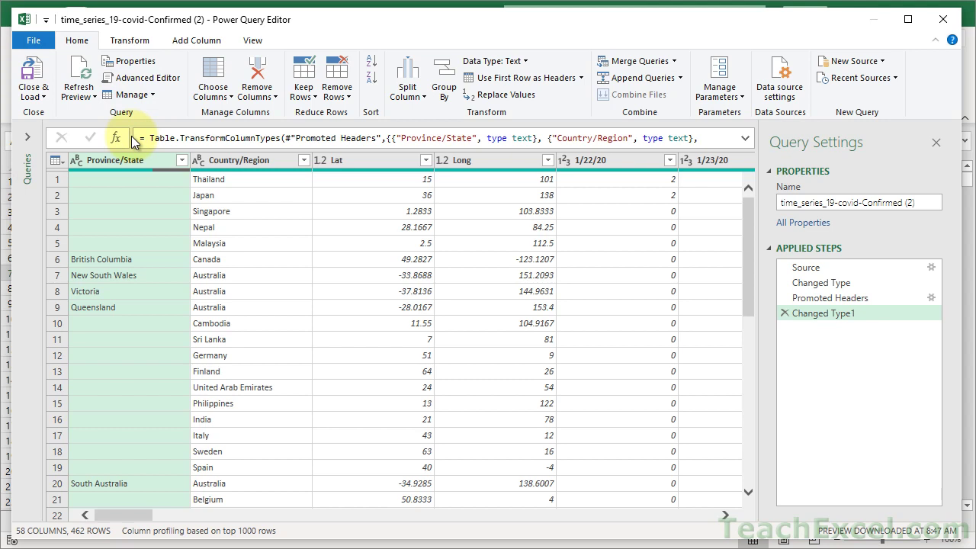
left_click(27, 139)
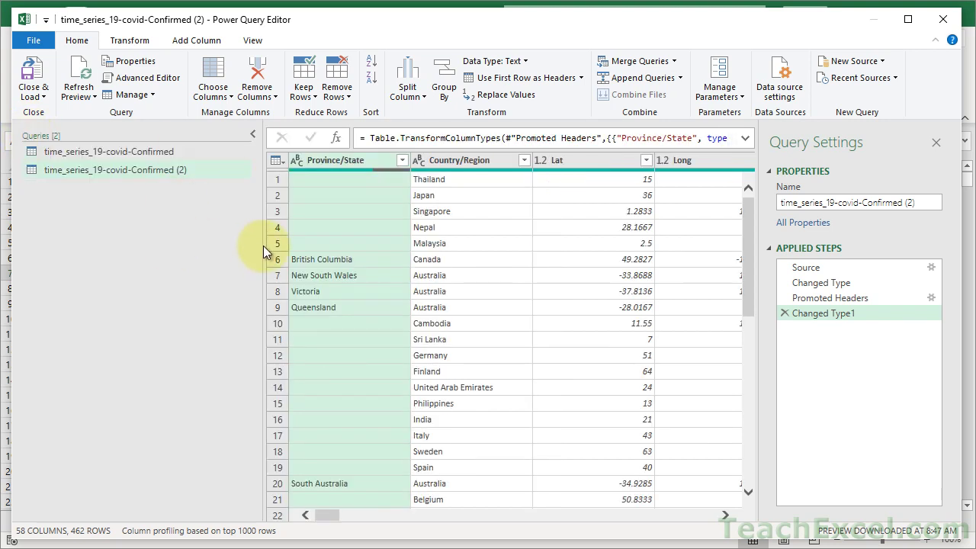
left_click_drag(259, 250, 202, 255)
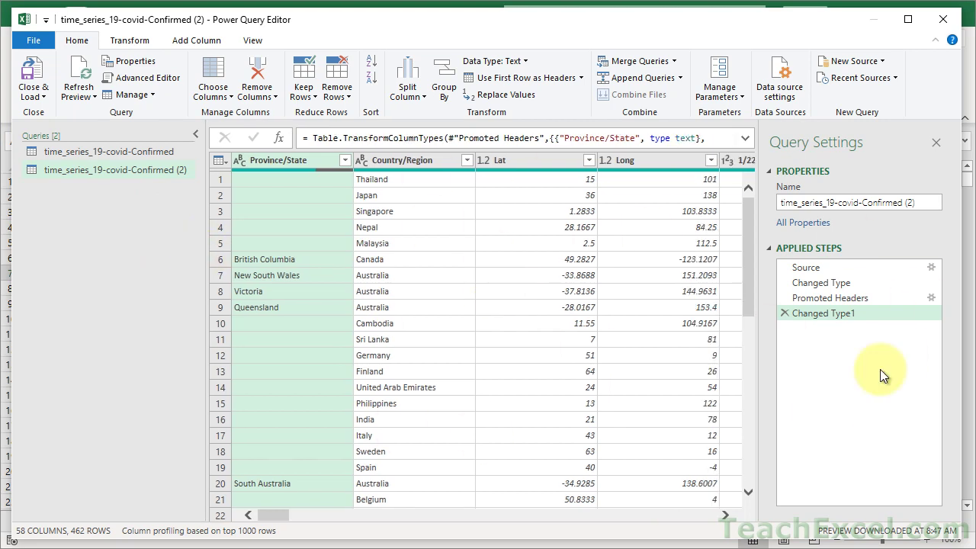
Delete the Changed Type1 step and then the Changed Type step, confirming the deletion.
right_click(809, 314)
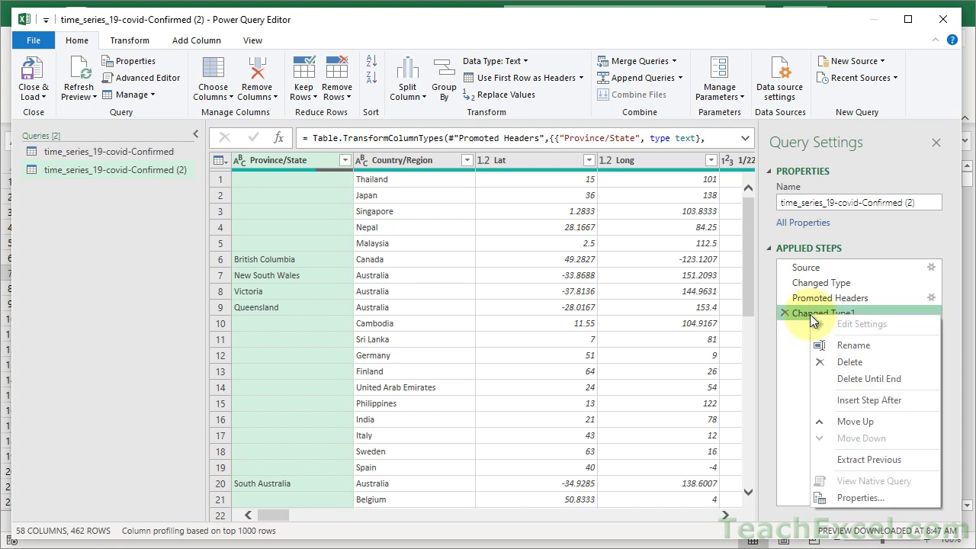
left_click(844, 361)
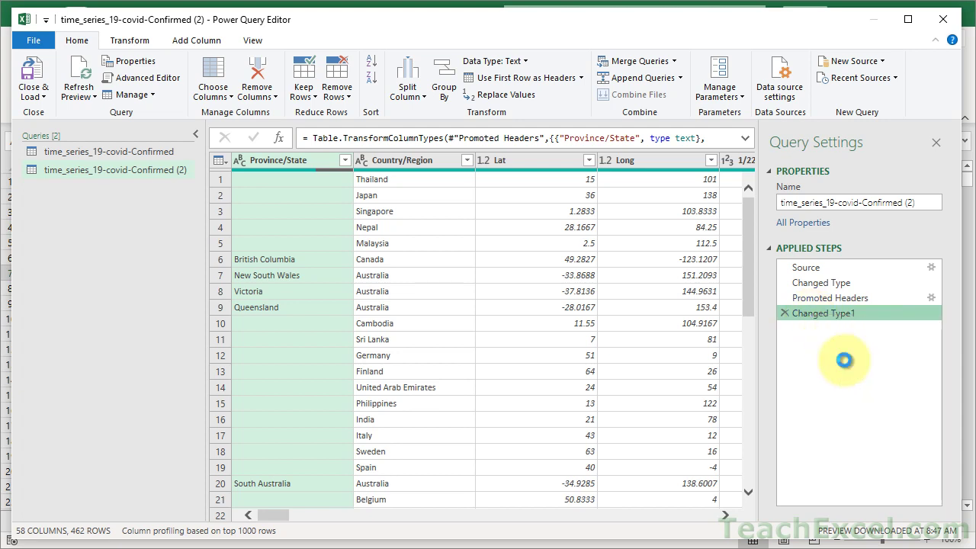
right_click(831, 283)
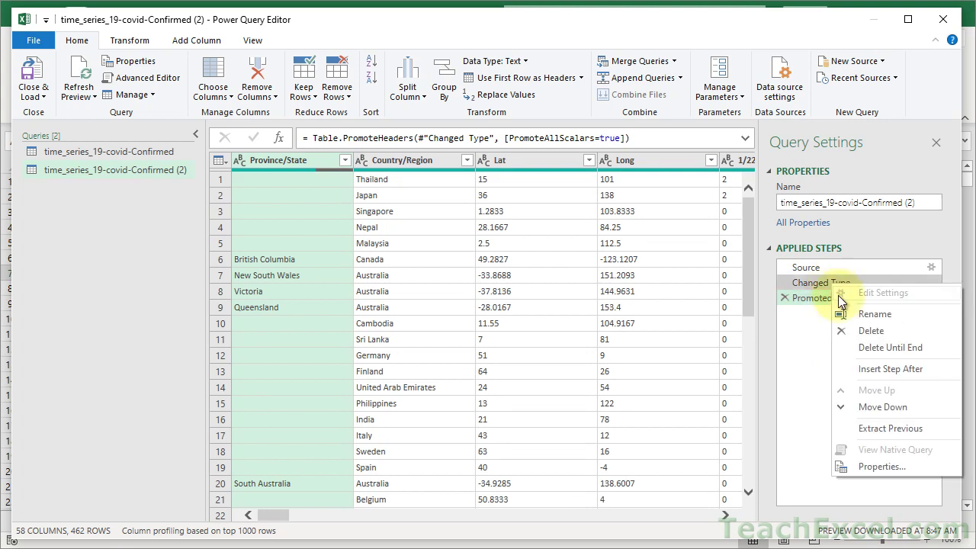
left_click(855, 329)
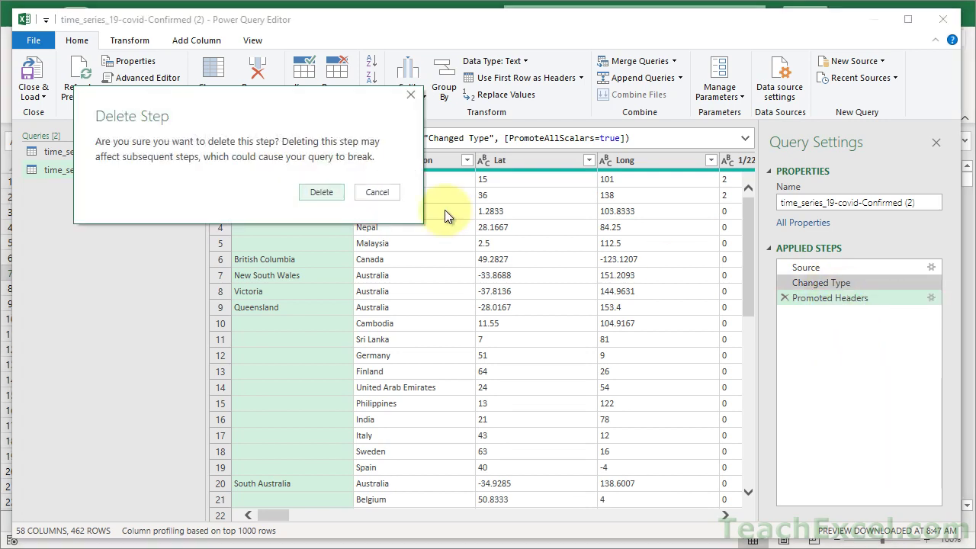
left_click(317, 196)
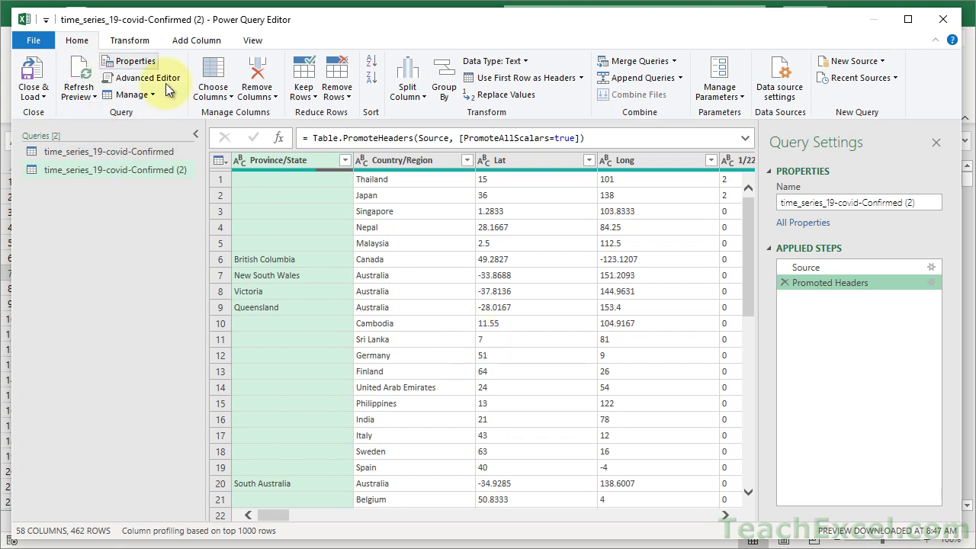
Create a new blank query from the New Source list.
left_click(847, 65)
mouse_move(825, 118)
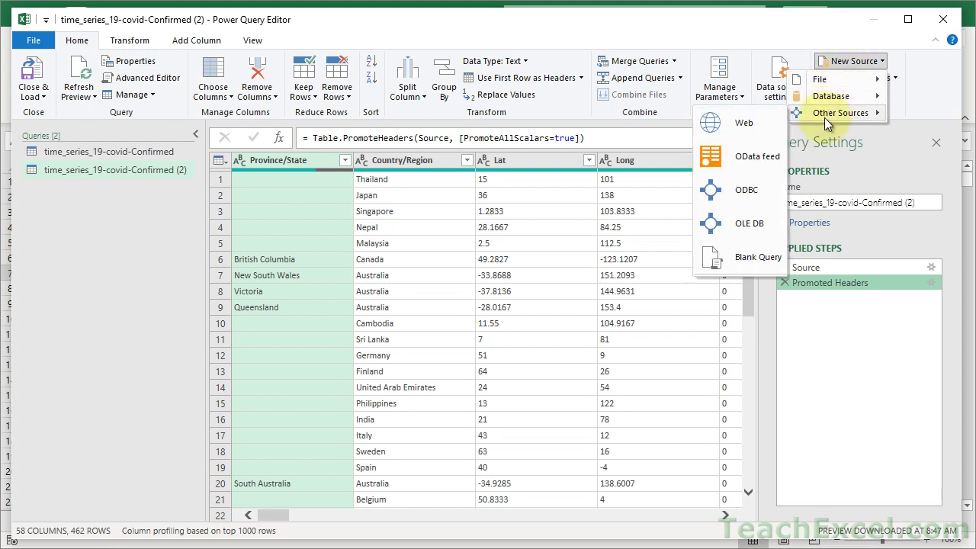
left_click(737, 252)
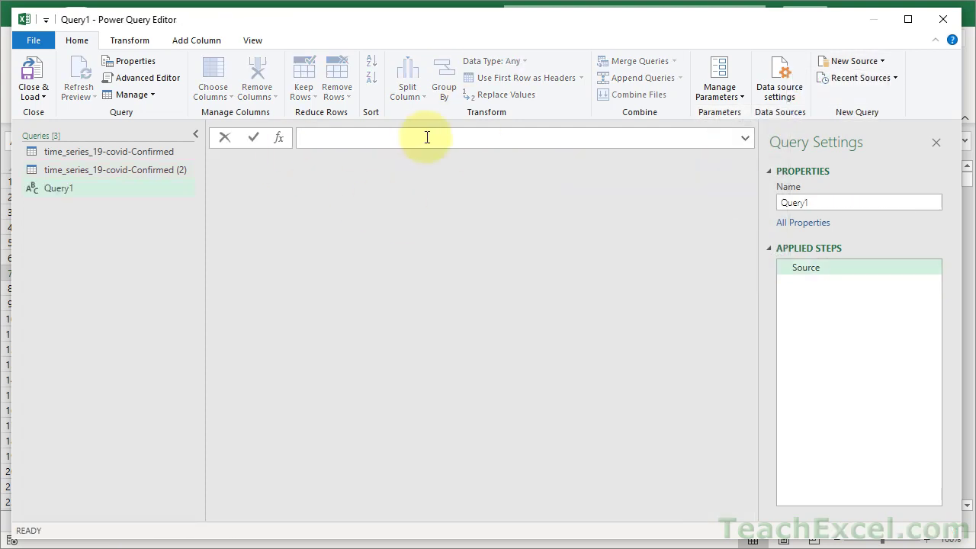
Rename the blank query from Query1 to TransformColumnTypeCustom, fixing the wrongly capitalised F.
left_click(828, 203)
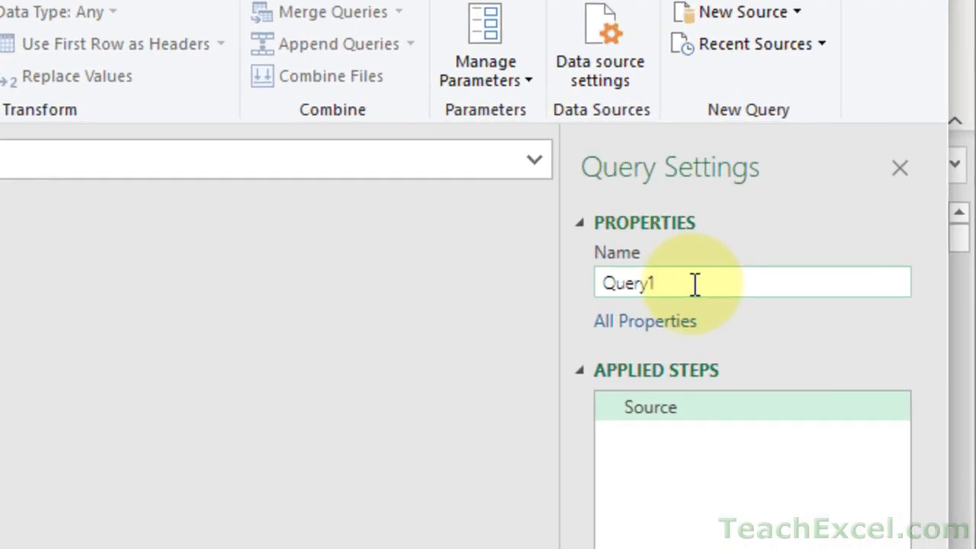
key("BackSpace")
key("BackSpace")
key("BackSpace")
key("BackSpace")
key("BackSpace")
key("BackSpace")
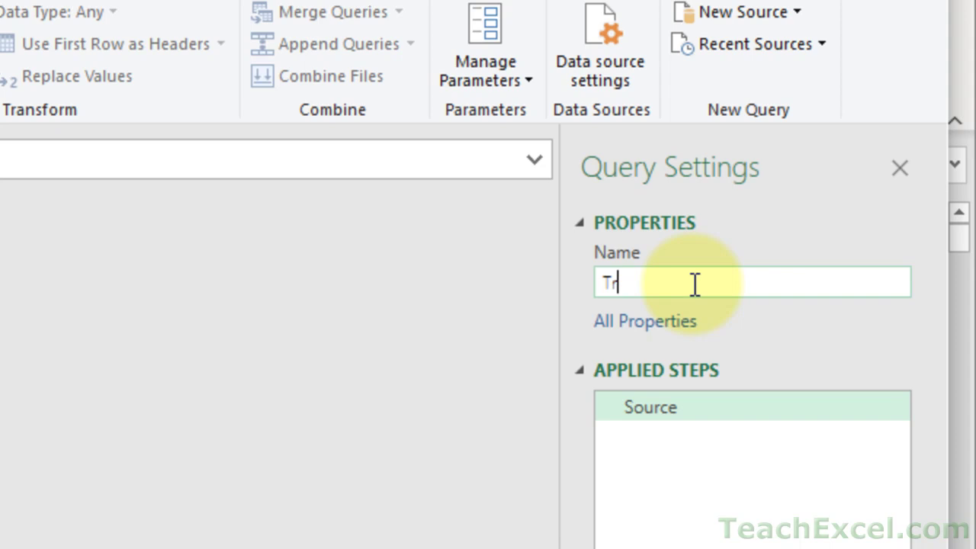
type("ansForm")
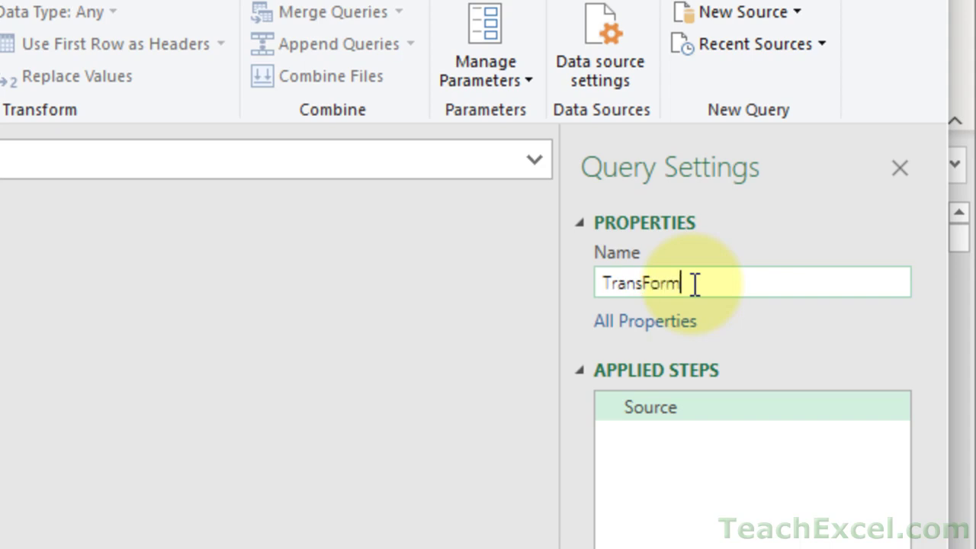
type("ColumnTypeCusto")
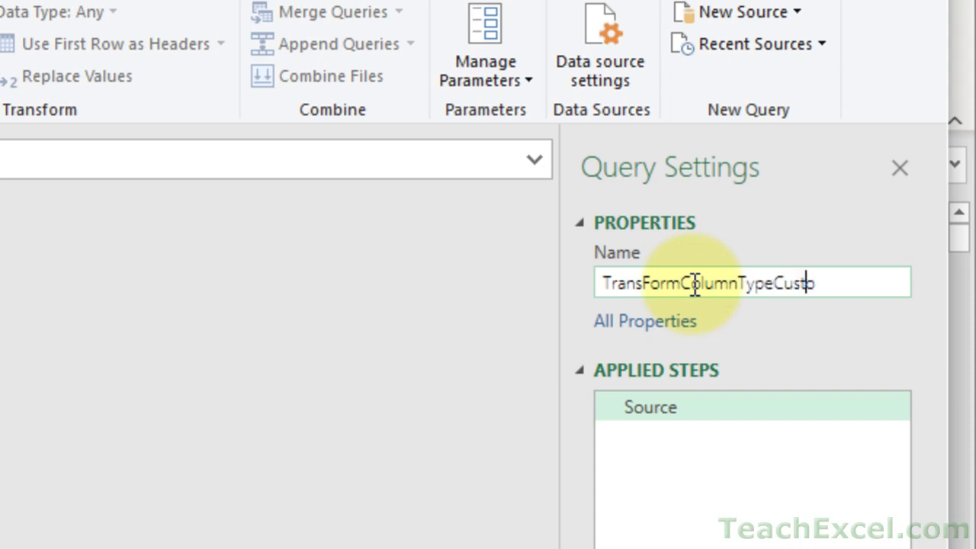
type("m")
left_click(653, 277)
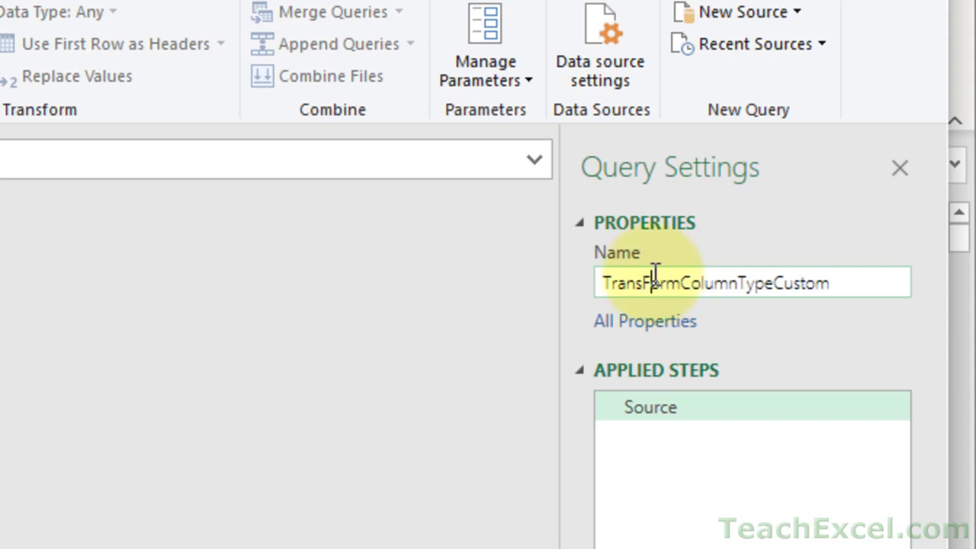
key("BackSpace")
type("f")
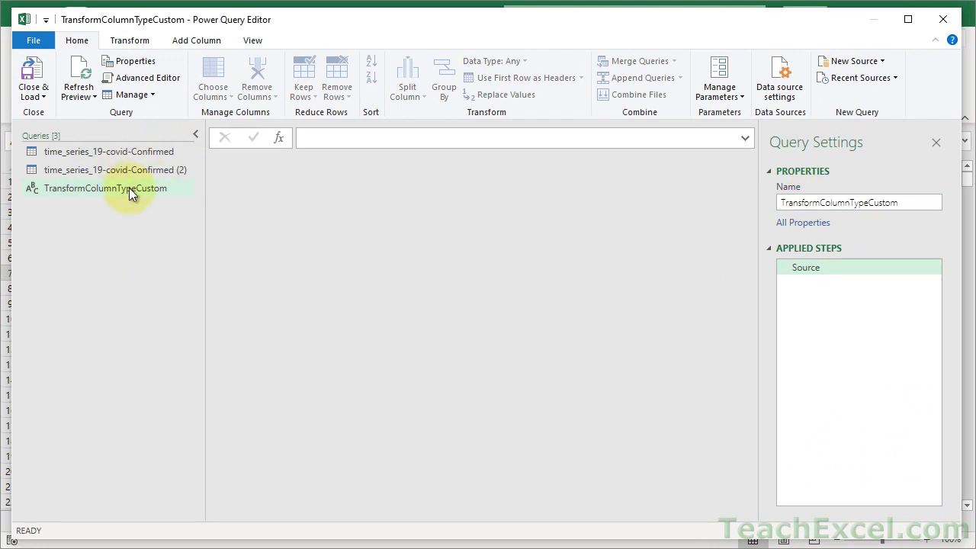
Replace TransformColumnTypeCustom's M code with the pasted table-typing function and save it.
left_click(84, 190)
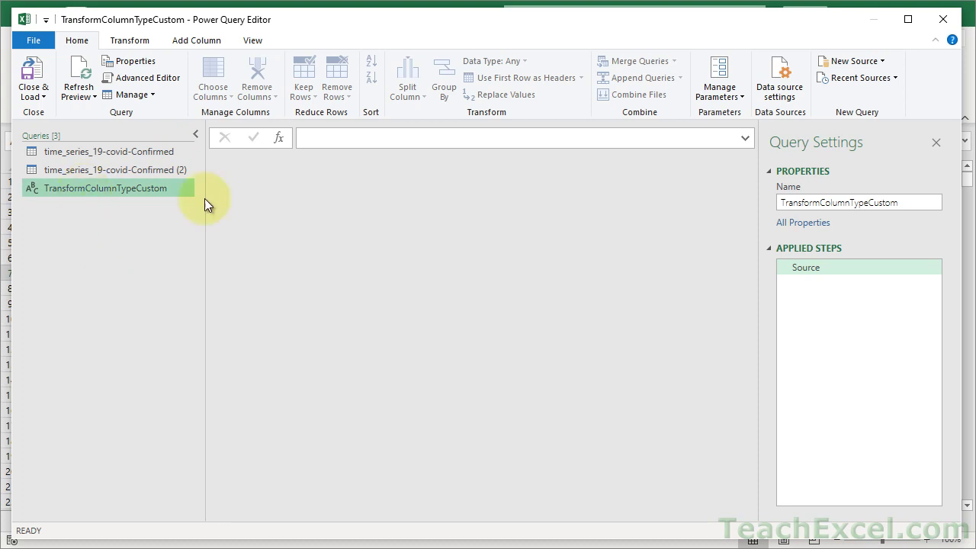
left_click(159, 75)
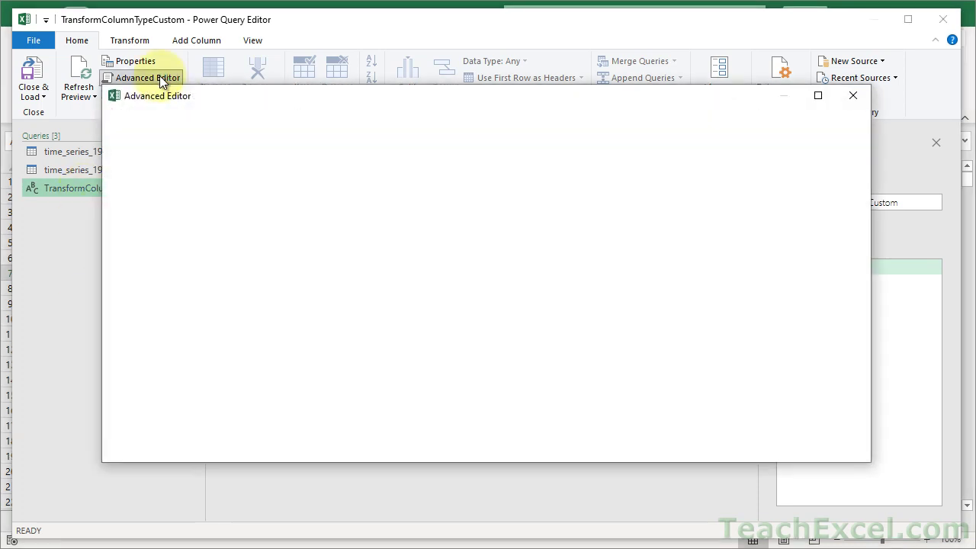
left_click(197, 302)
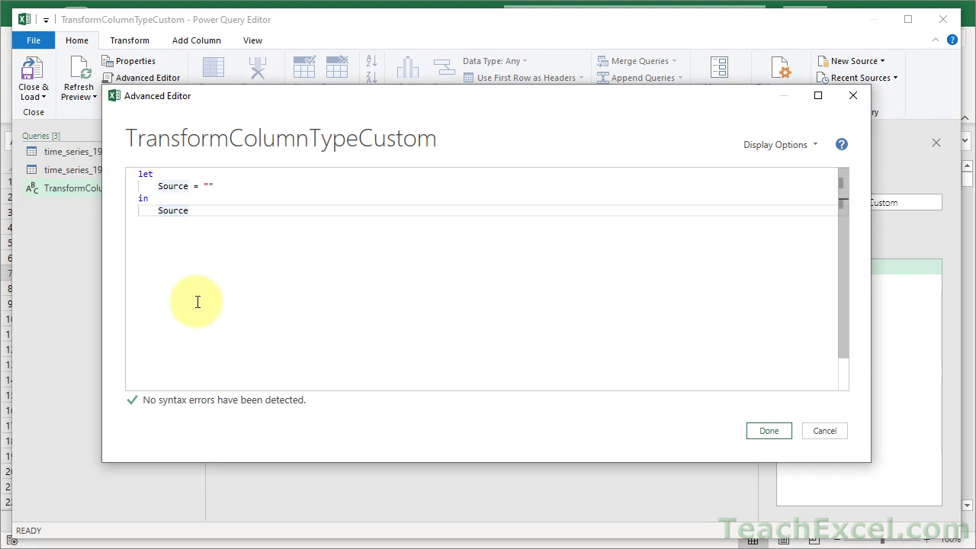
key("ctrl+a")
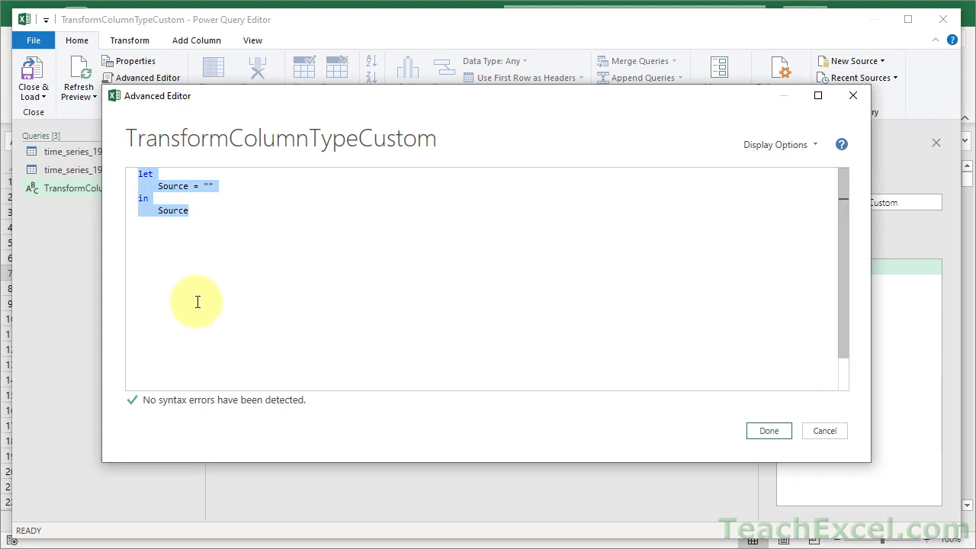
key("Delete")
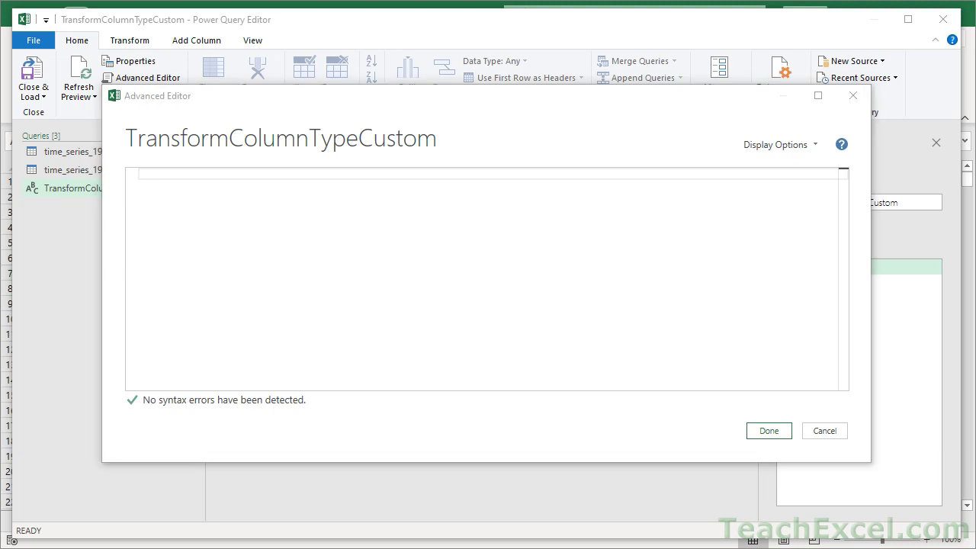
left_click(210, 206)
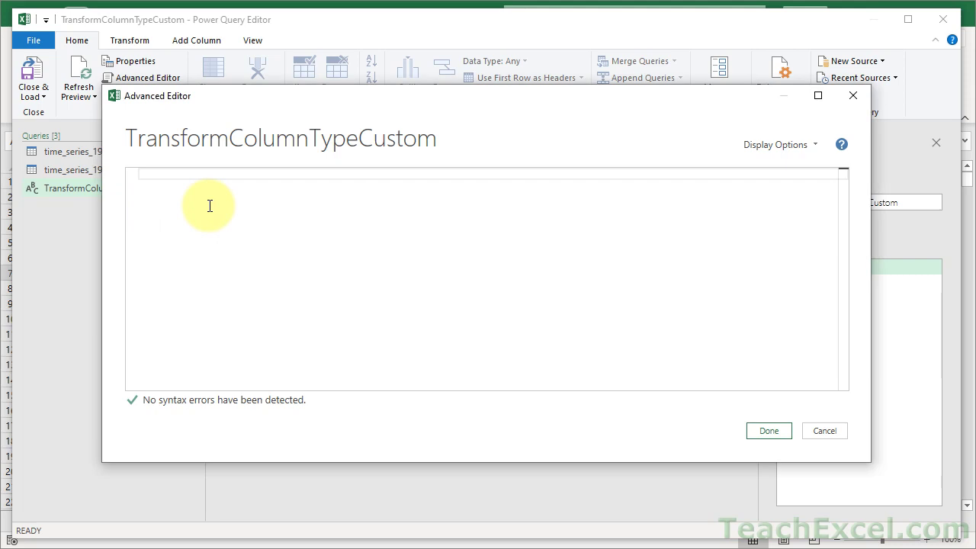
key("ctrl+v")
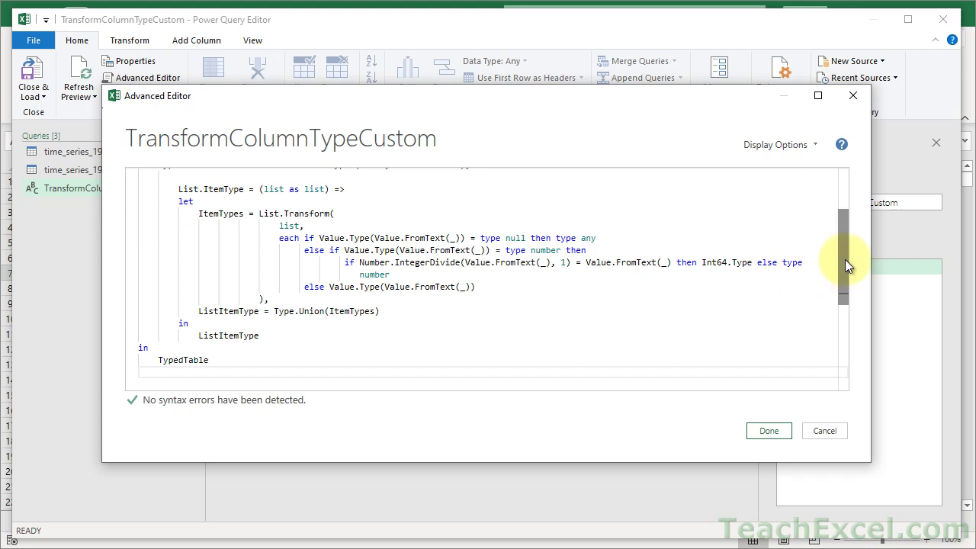
left_click_drag(845, 259, 845, 214)
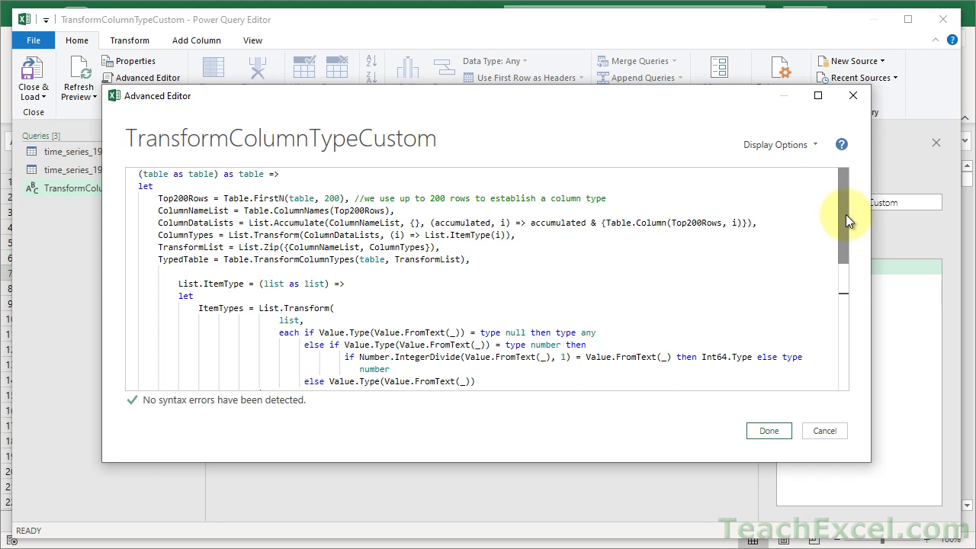
left_click_drag(845, 215, 860, 190)
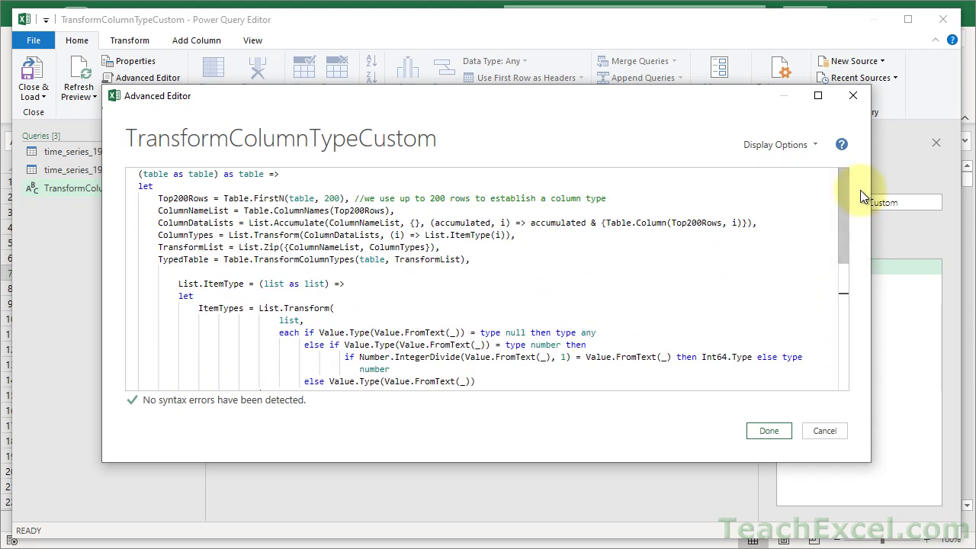
left_click(766, 431)
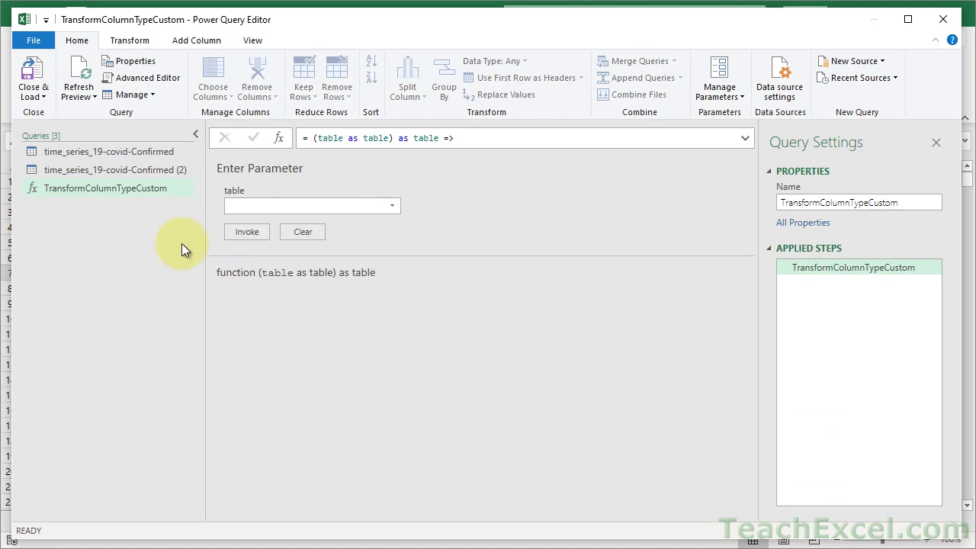
In the time_series_19-covid-Confirmed (2) query, add a Changed Type step calling TransformColumnTypeCustom(#"Promoted Headers").
left_click(87, 169)
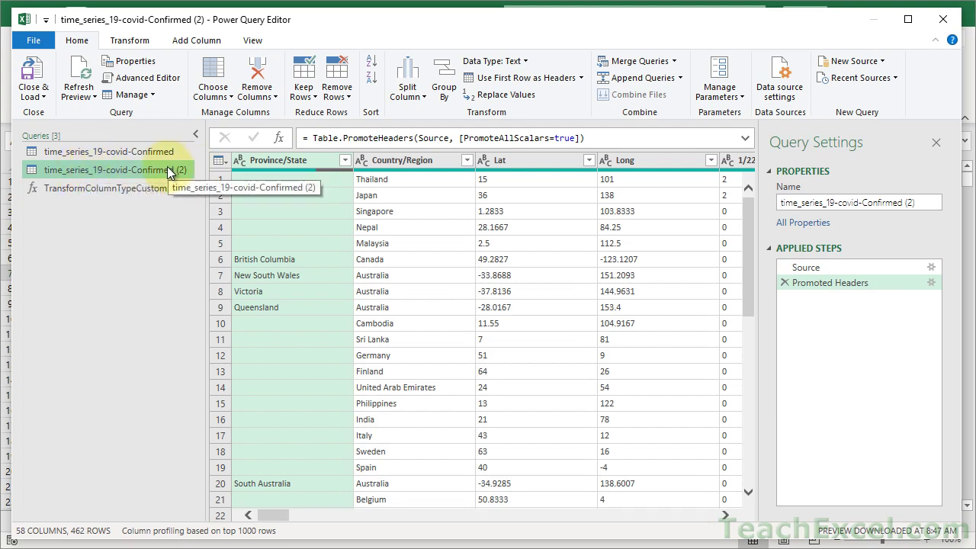
left_click(163, 80)
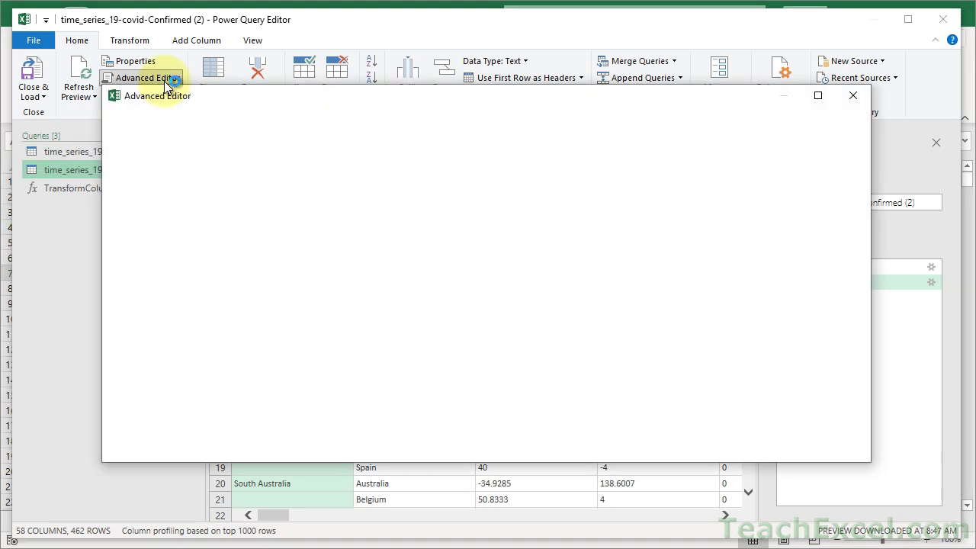
left_click(553, 222)
type(",")
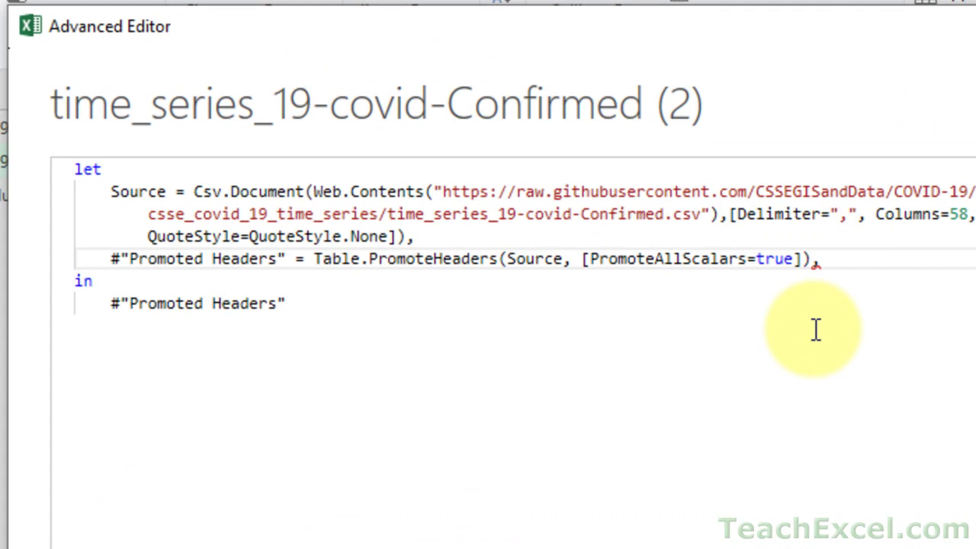
key("Return")
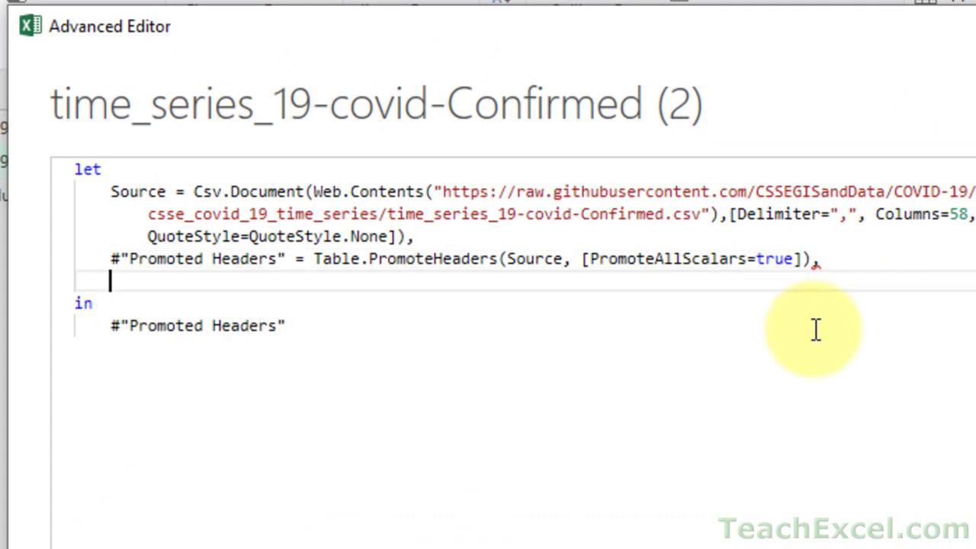
type("#")
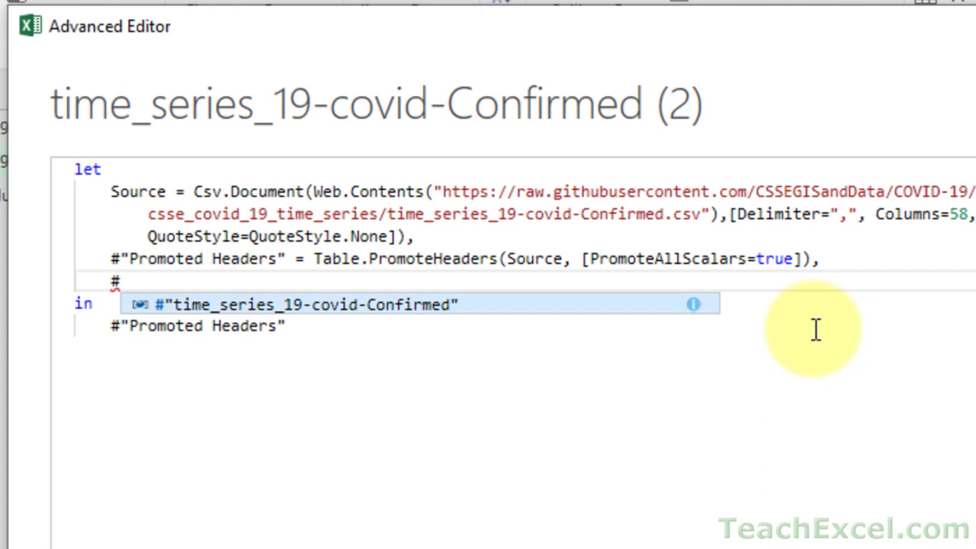
type("\"")
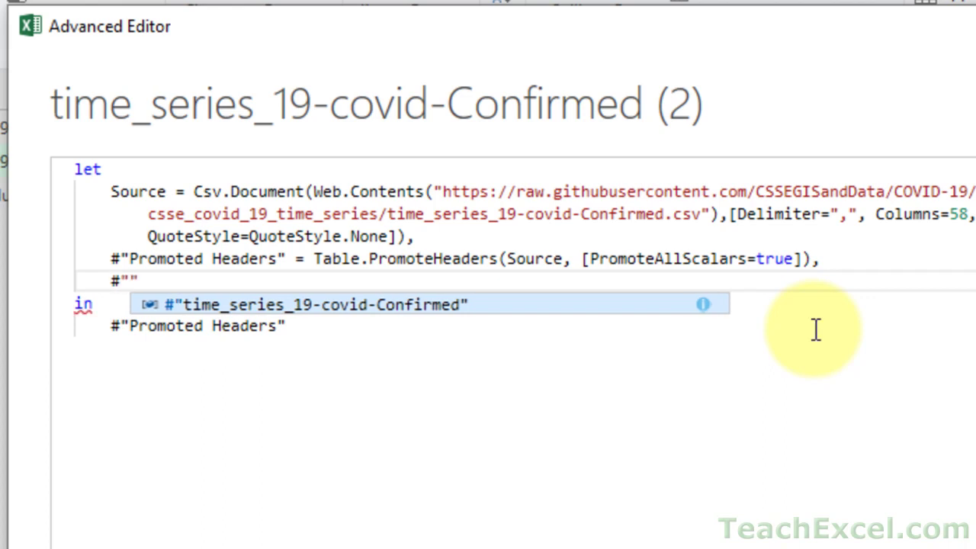
type("Changed T")
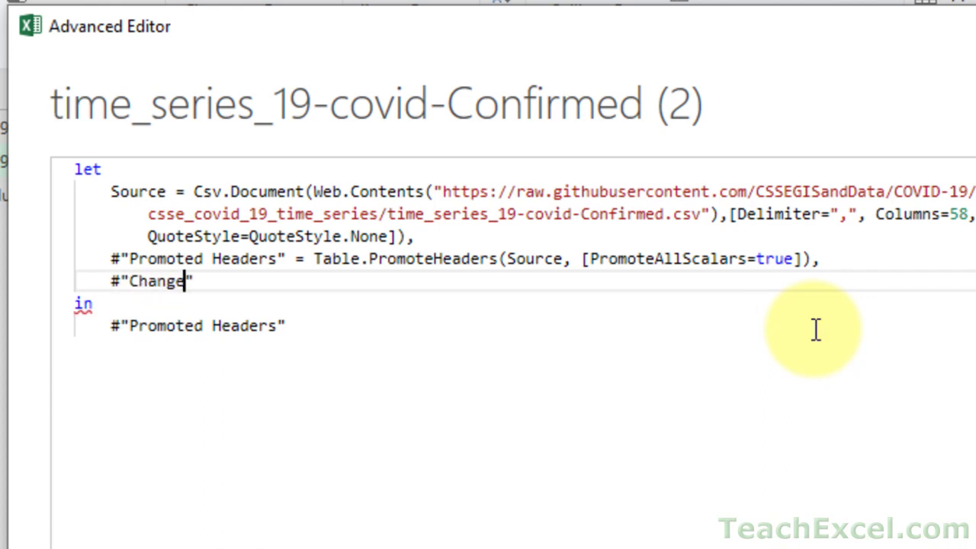
type("ype\"")
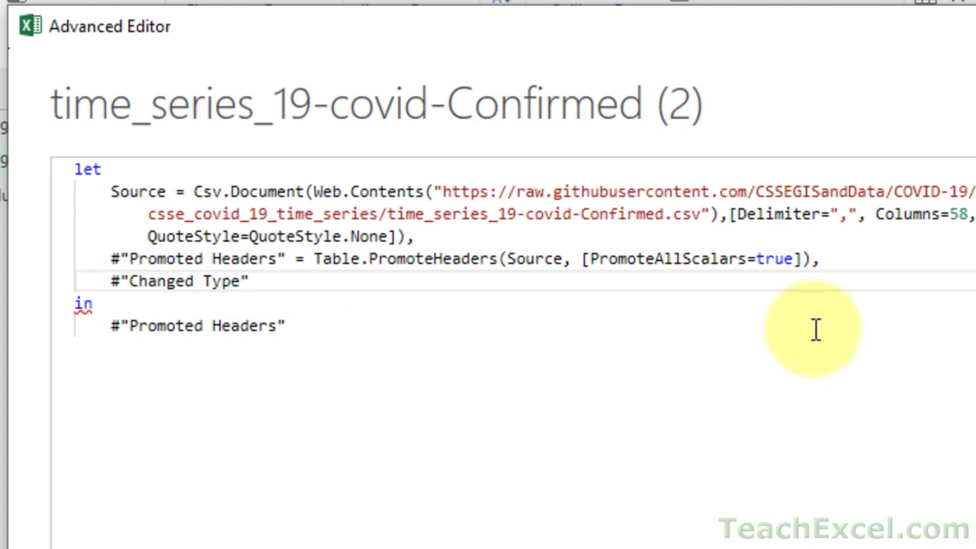
type(" = Trans")
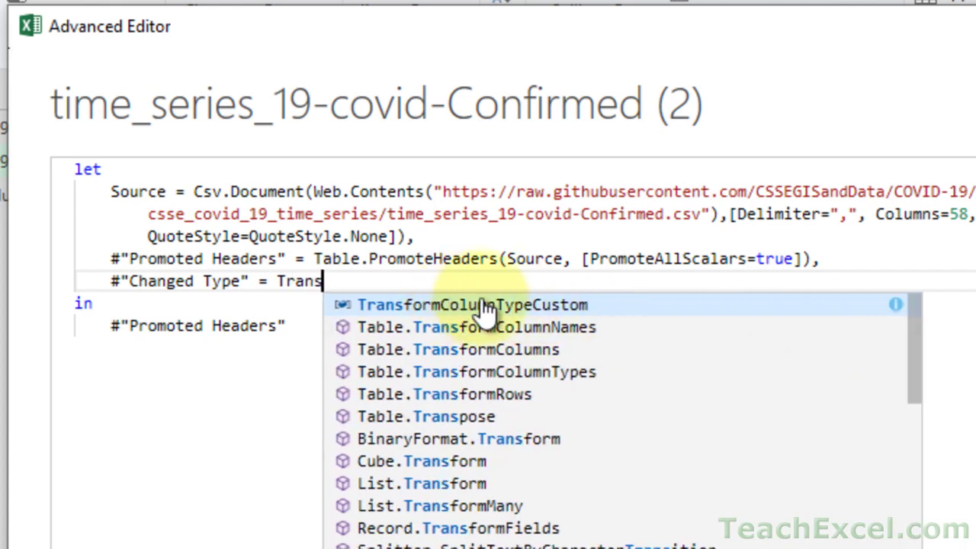
double_click(549, 303)
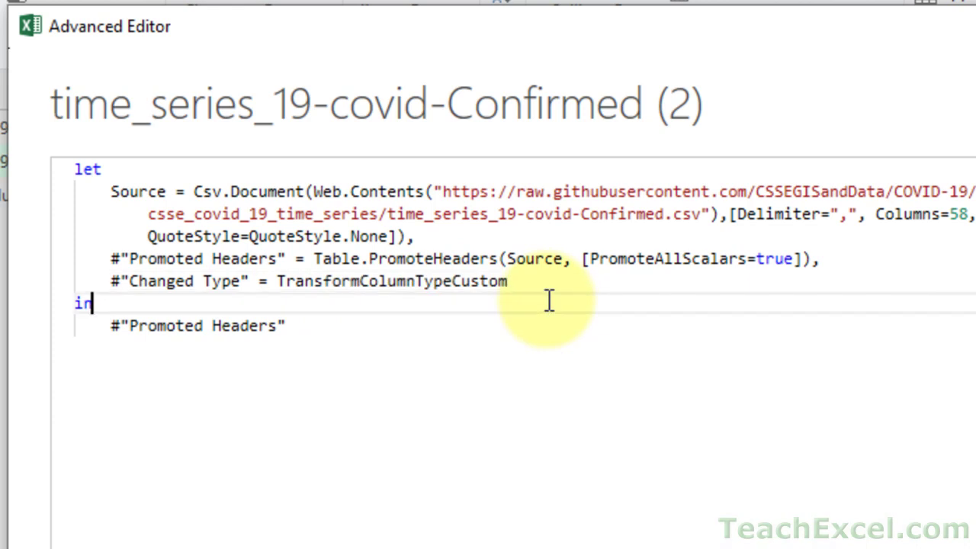
left_click(554, 282)
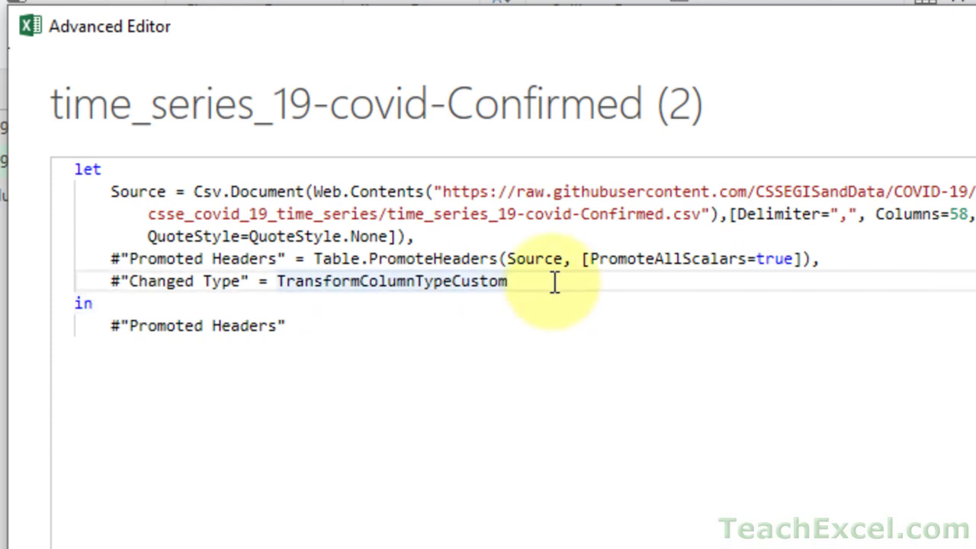
type("(")
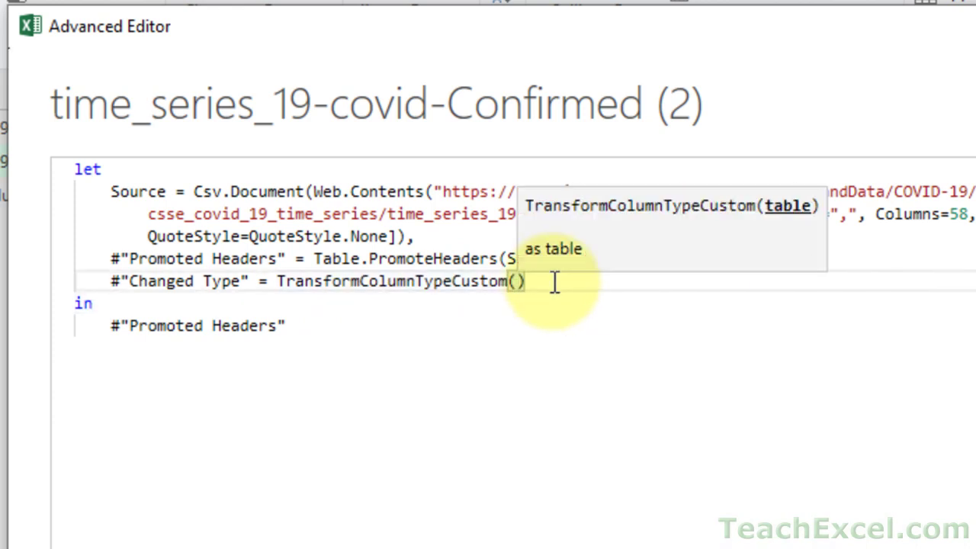
type("#\"")
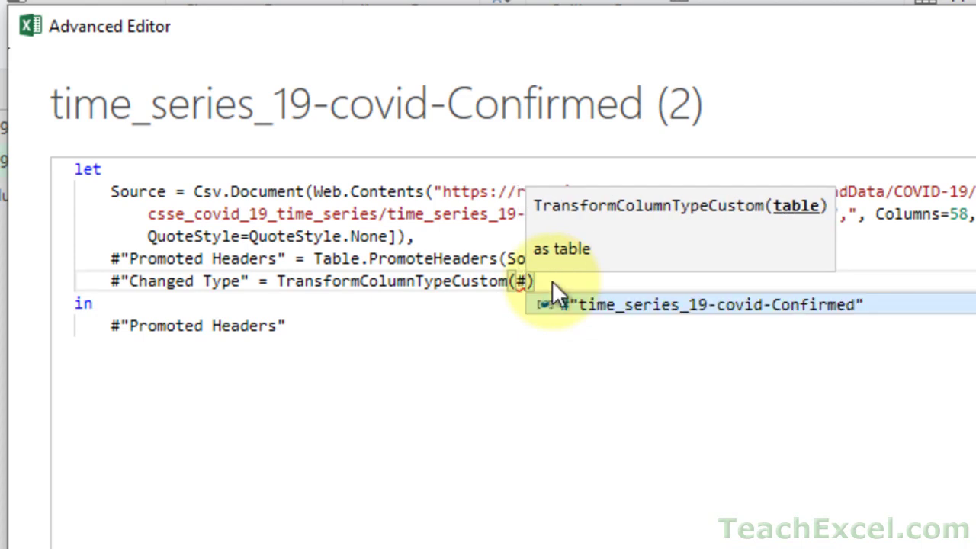
type("Promote")
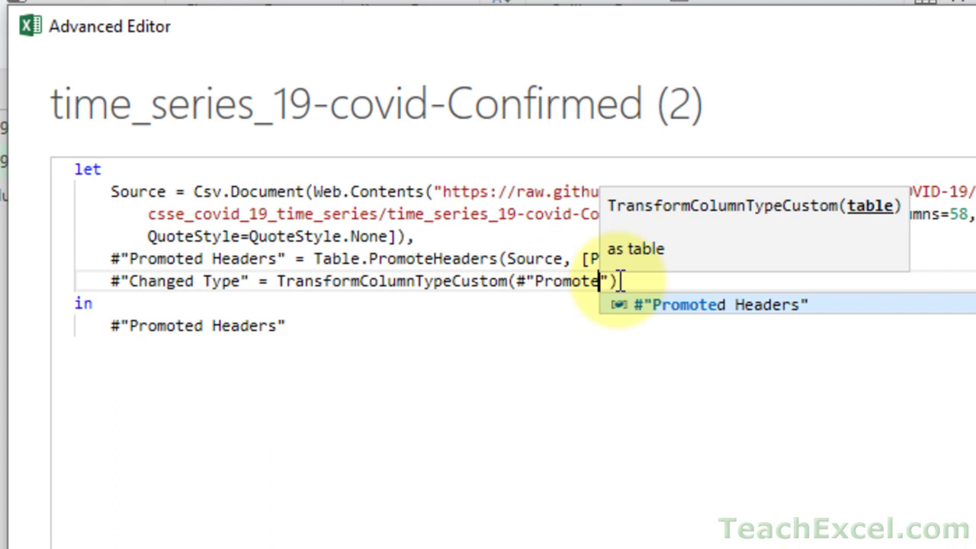
key("Tab")
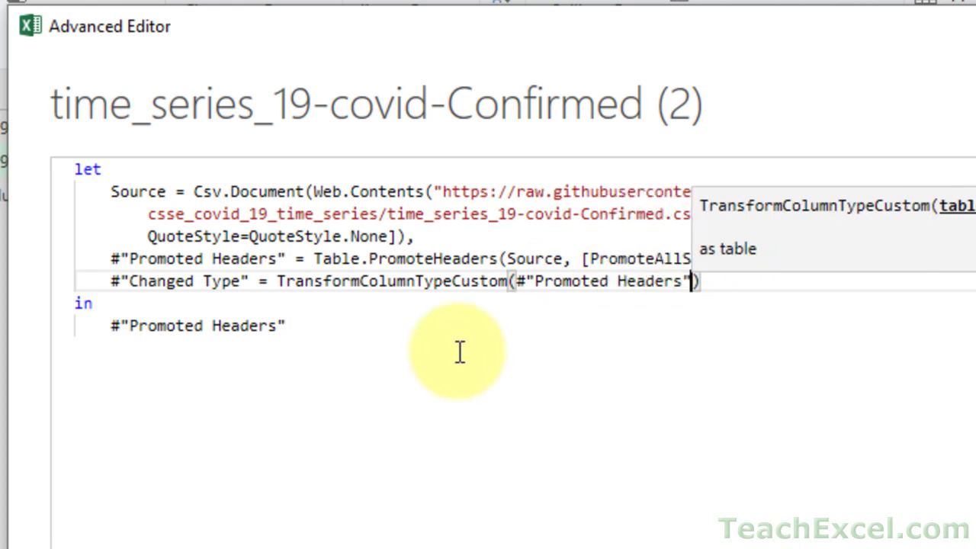
left_click(571, 282)
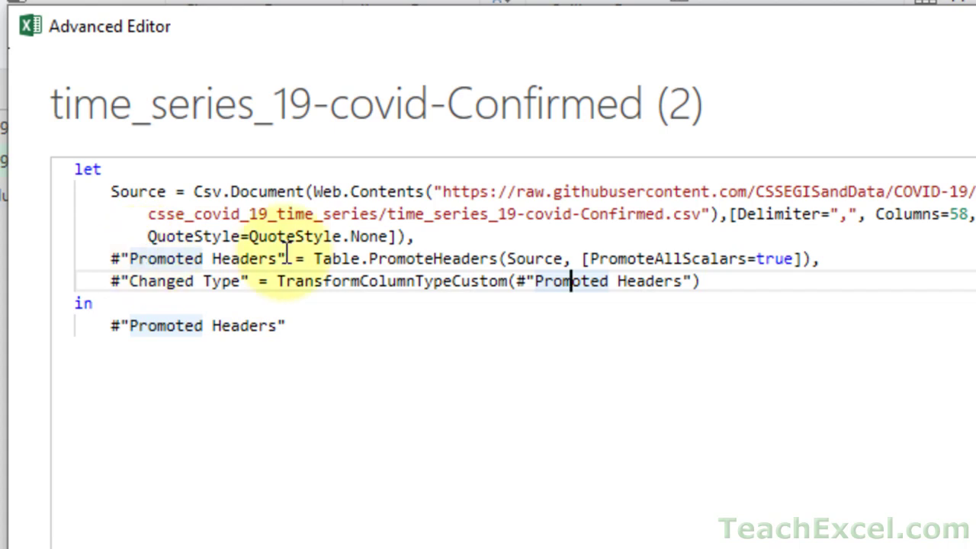
Make the query's output line return #"Changed Type" instead of #"Promoted Headers".
left_click(797, 280)
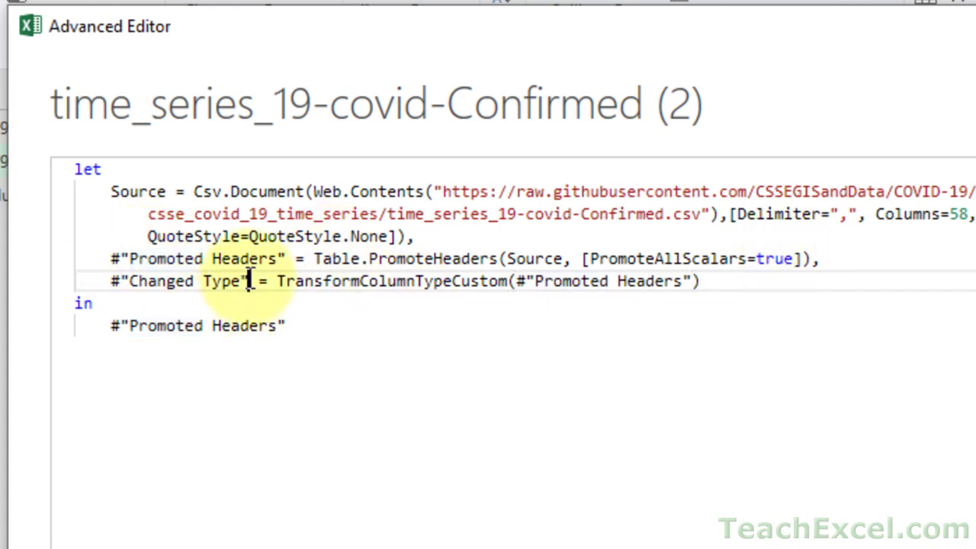
left_click_drag(248, 282, 112, 283)
key("ctrl+c")
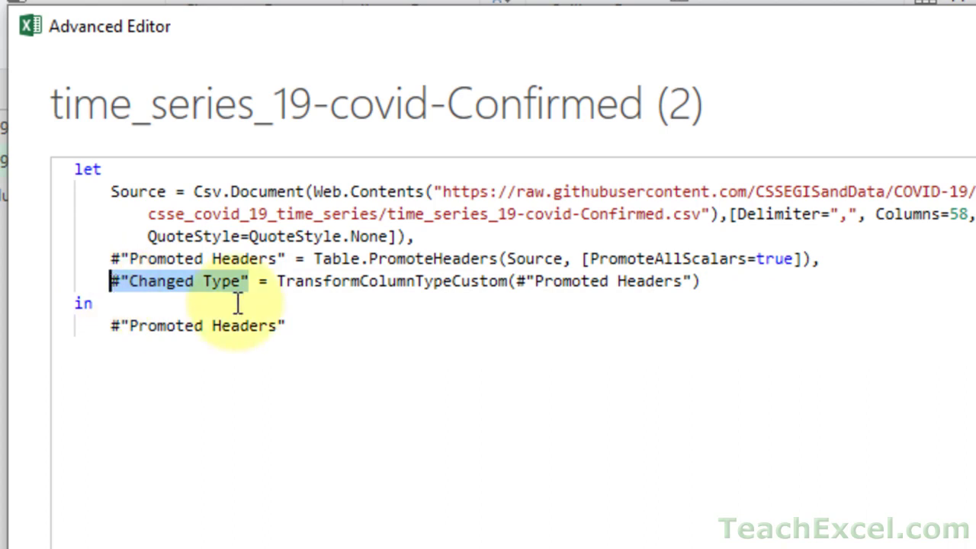
left_click_drag(313, 328, 110, 336)
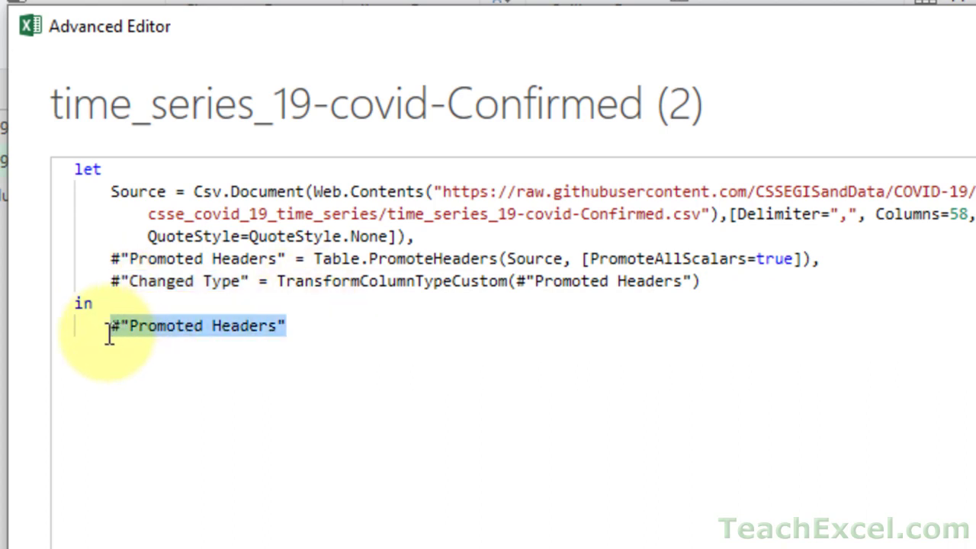
key("ctrl+v")
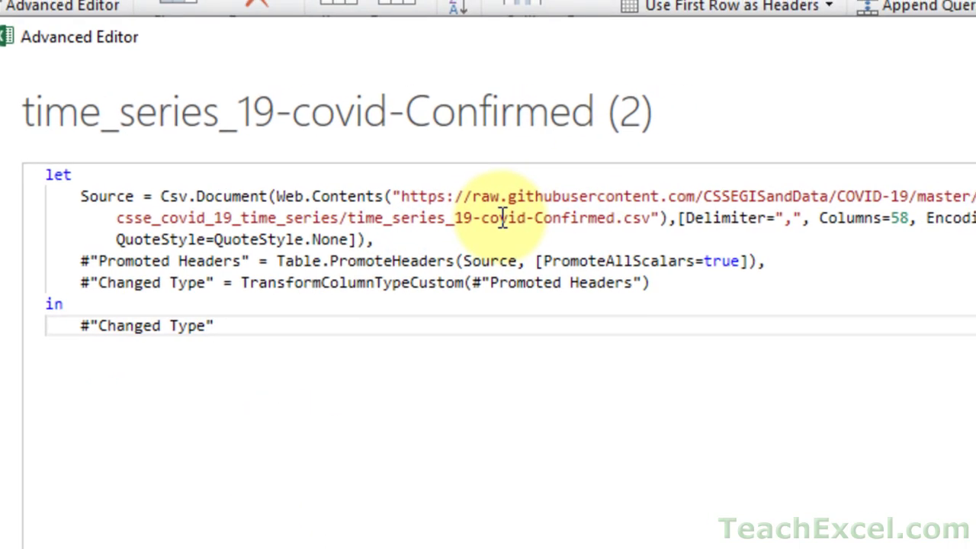
Remove 'Columns=58,' from the Csv.Document line, save, and check the preview reaches 3/18/20.
left_click(809, 219)
left_click_drag(809, 219, 899, 220)
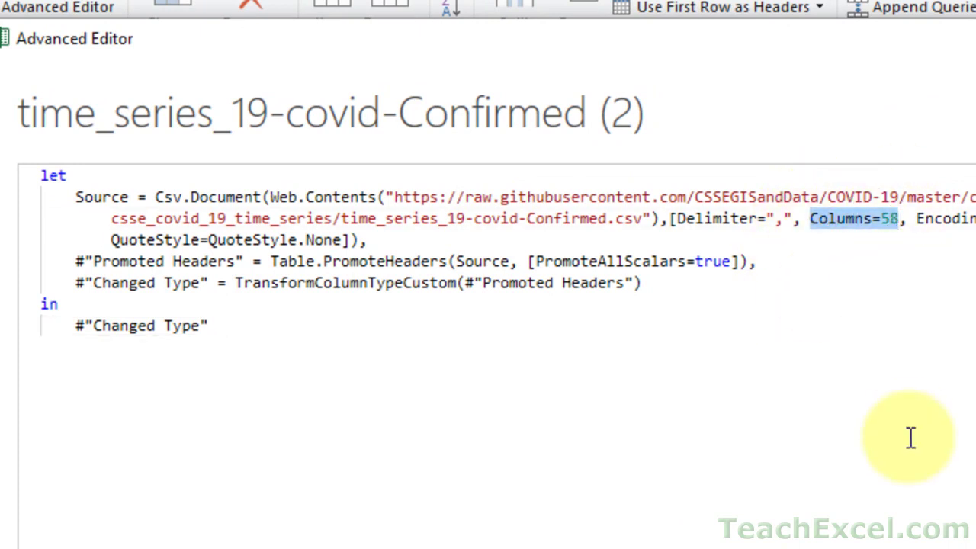
key("Delete")
key("BackSpace")
key("BackSpace")
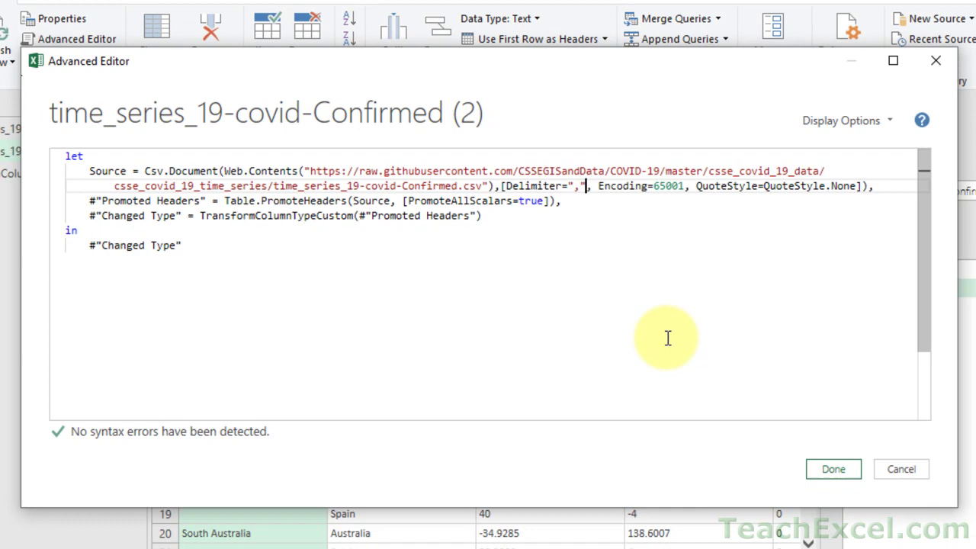
left_click(830, 472)
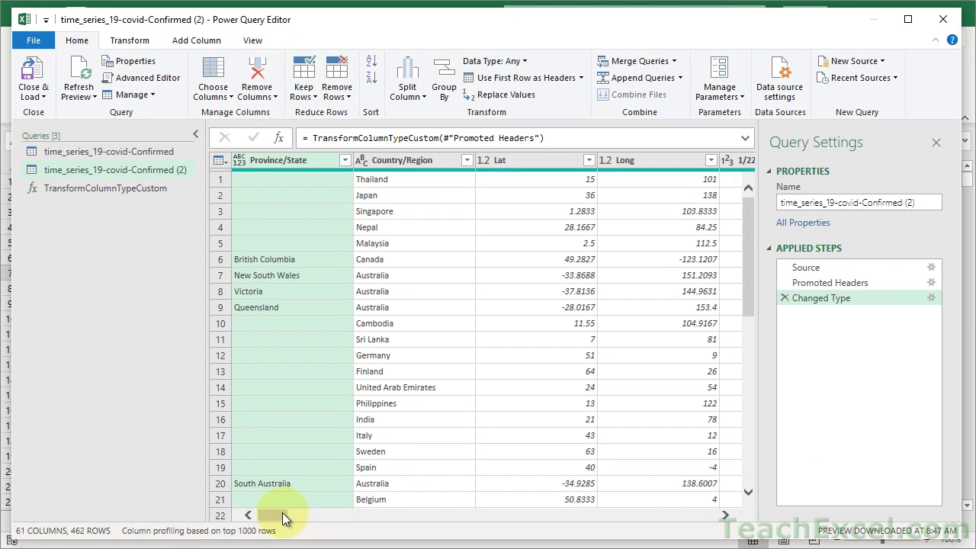
left_click_drag(250, 548, 769, 548)
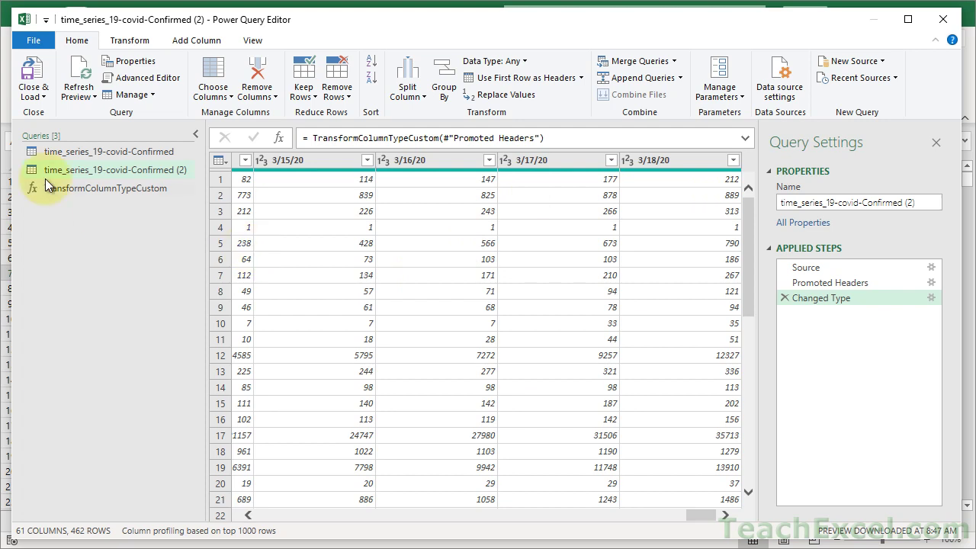
Close & Load the query, then jump to the table's last date column, 3/18/20.
left_click(31, 64)
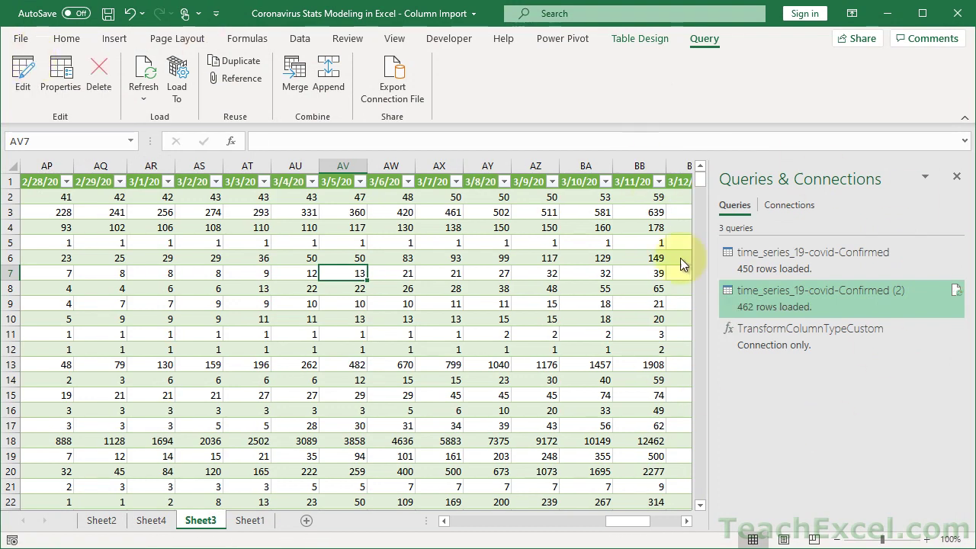
mouse_move(766, 307)
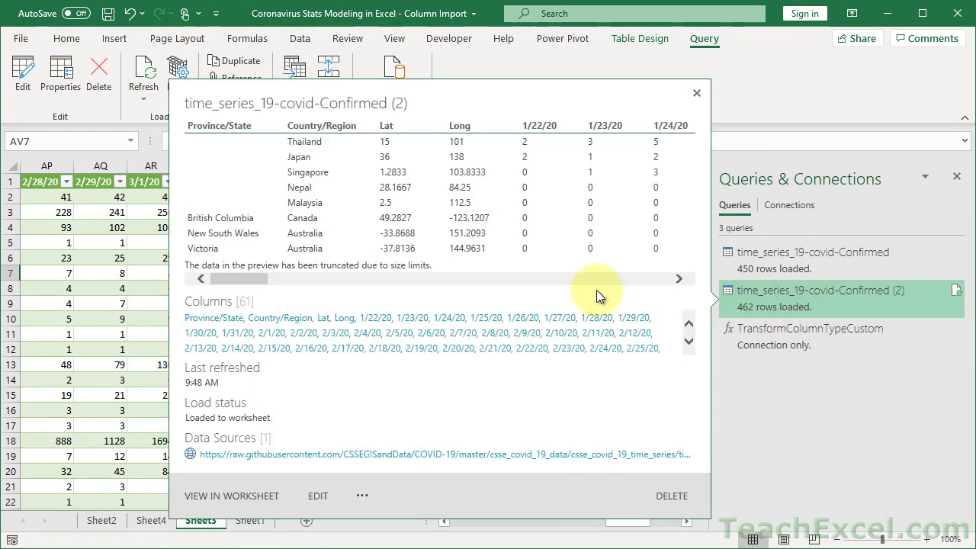
left_click(105, 293)
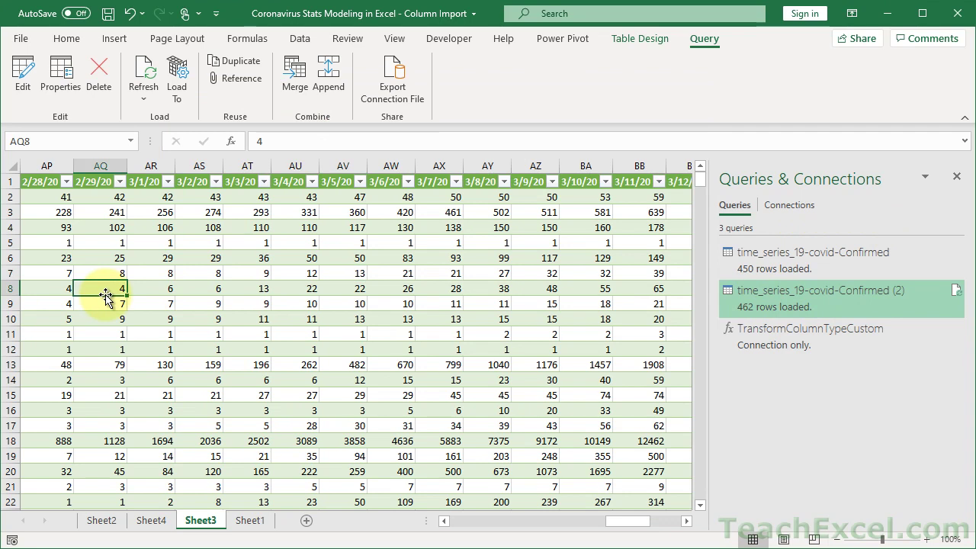
key("ctrl+Right")
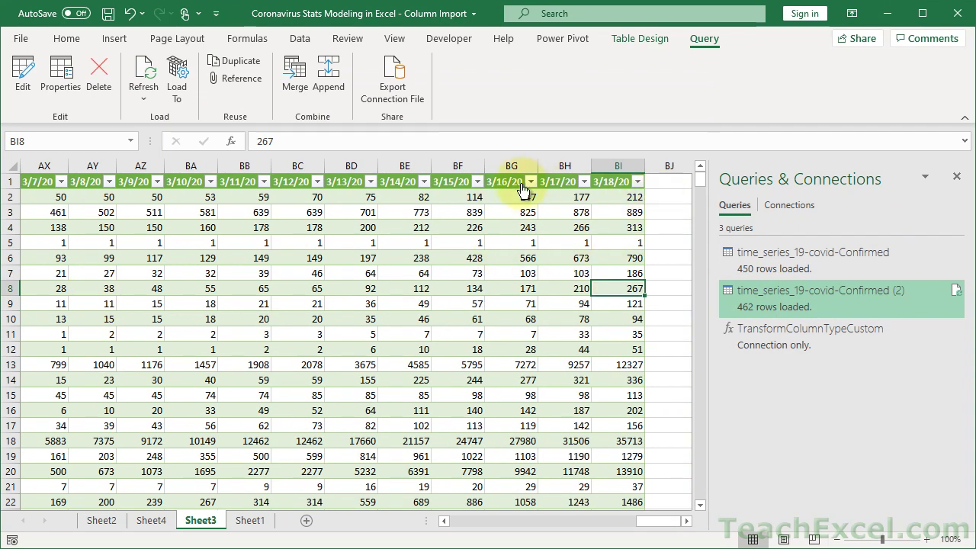
left_click(192, 333)
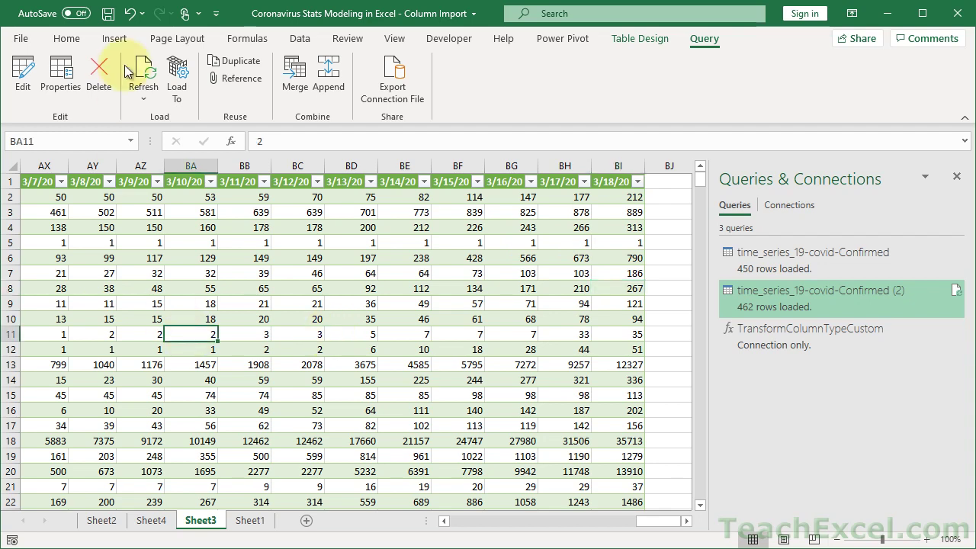
Insert a PivotTable from the query table on a new worksheet.
left_click(116, 39)
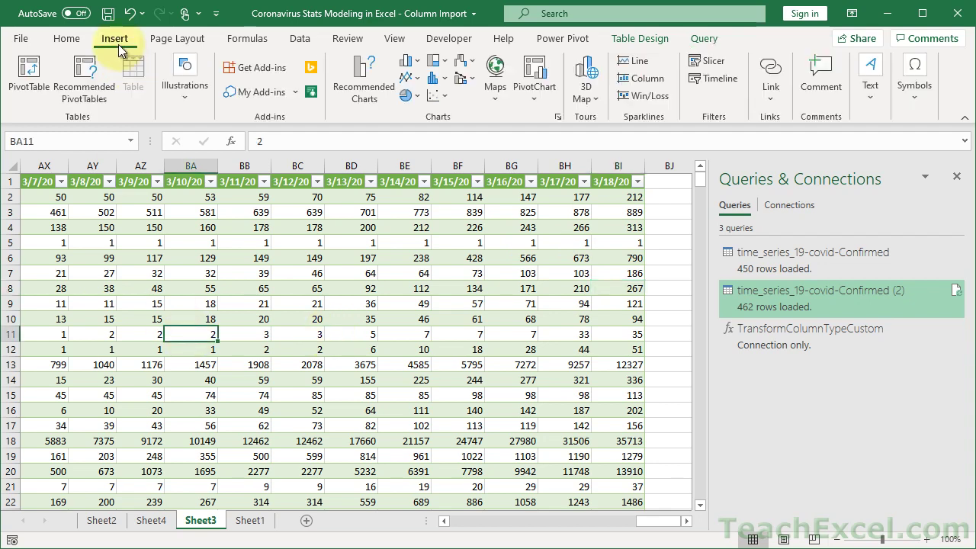
left_click(25, 72)
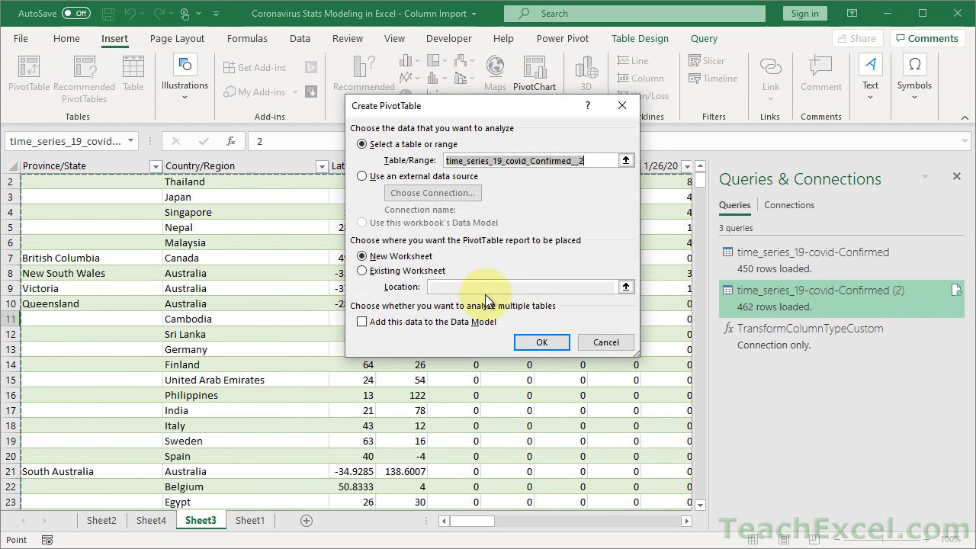
left_click(543, 343)
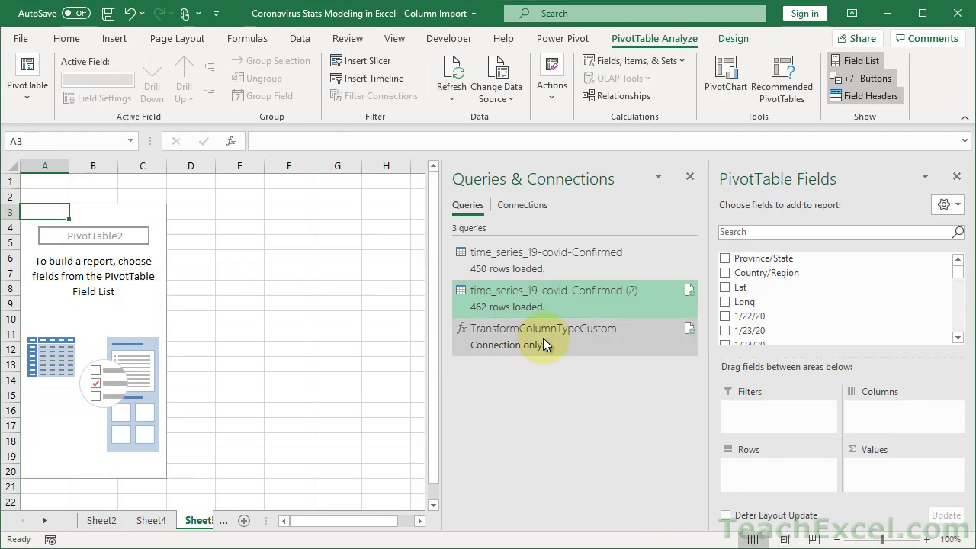
left_click(691, 177)
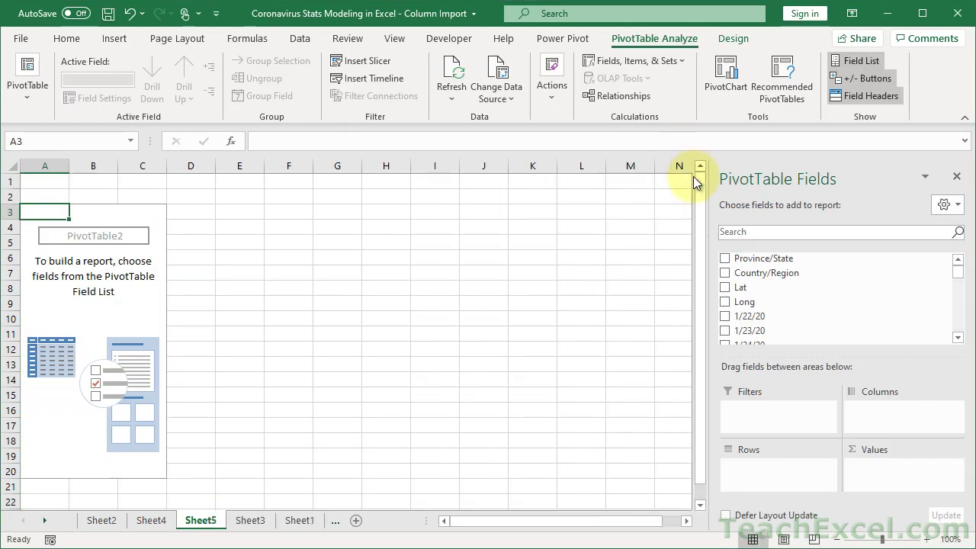
Add Country/Region as rows with summed 3/15/20 and 3/18/20 values, refreshing the pivot data.
left_click(724, 273)
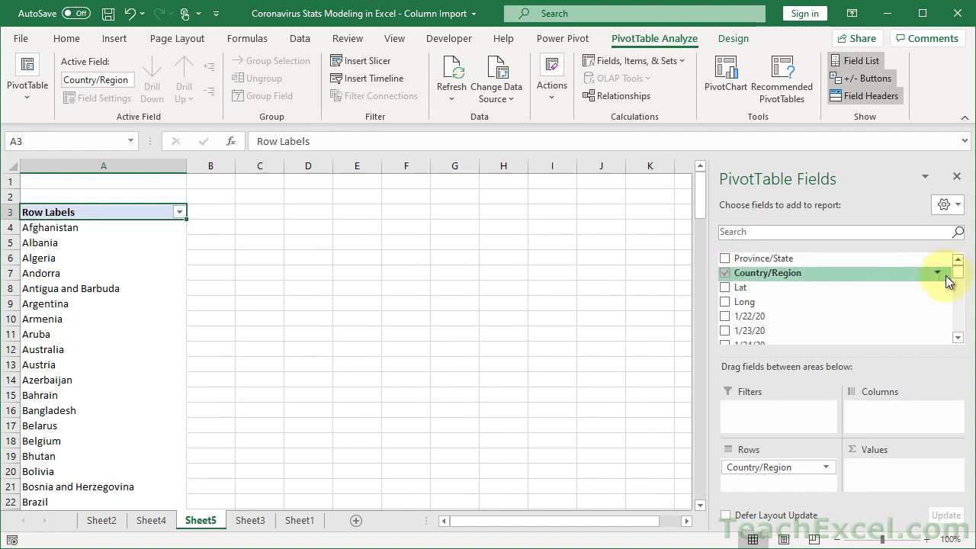
left_click_drag(958, 271, 958, 342)
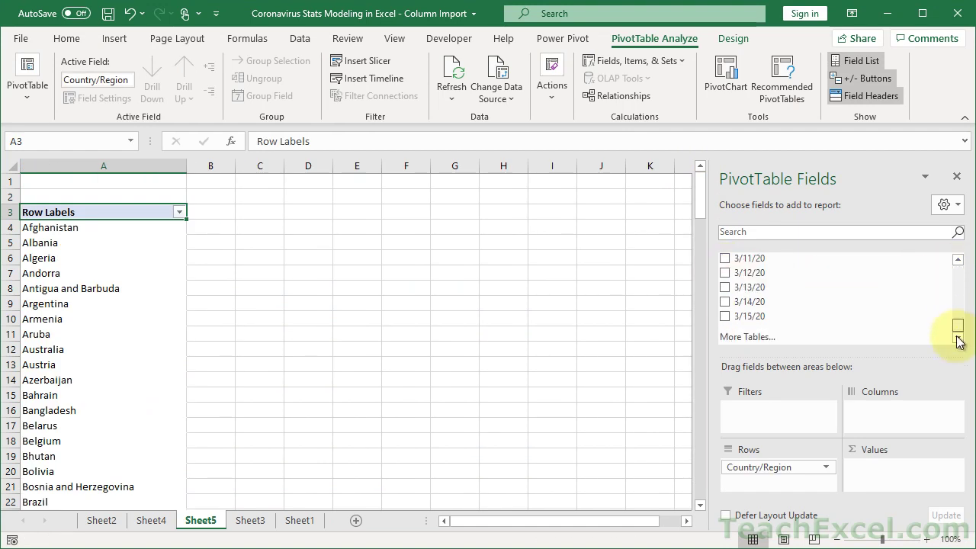
left_click(725, 317)
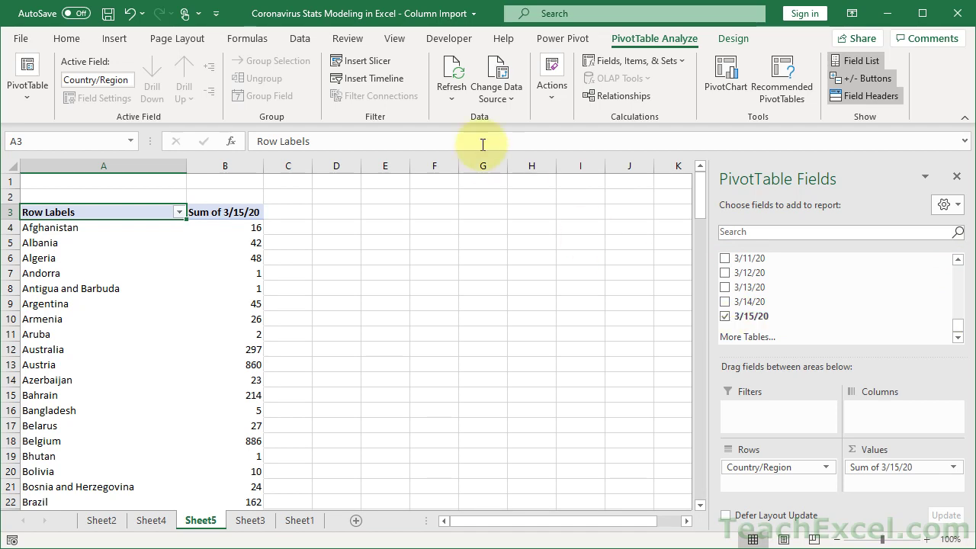
left_click(452, 73)
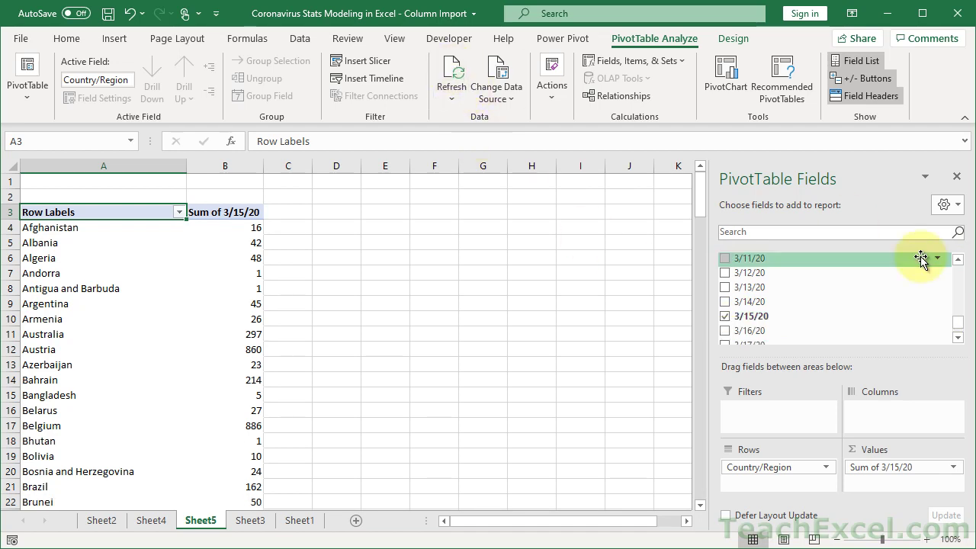
left_click(958, 338)
left_click(959, 338)
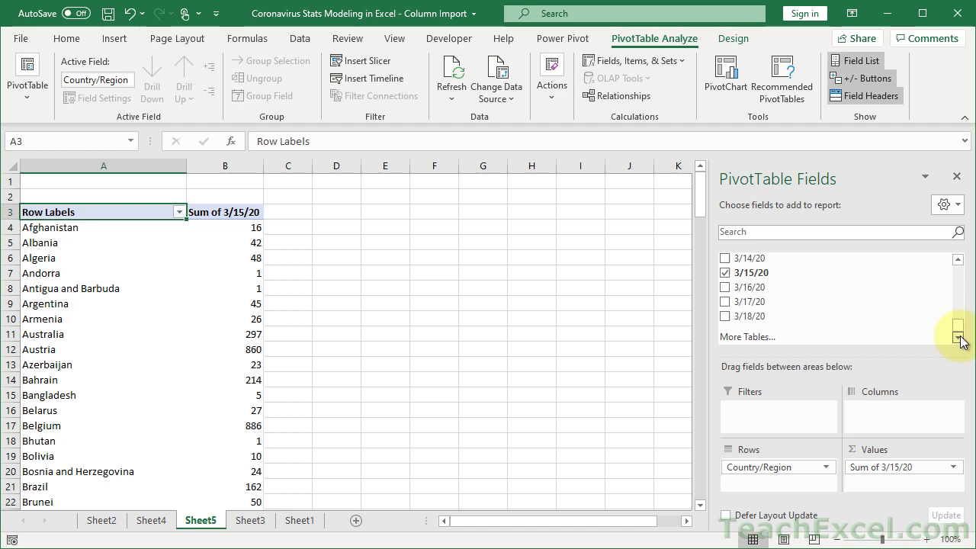
left_click(727, 317)
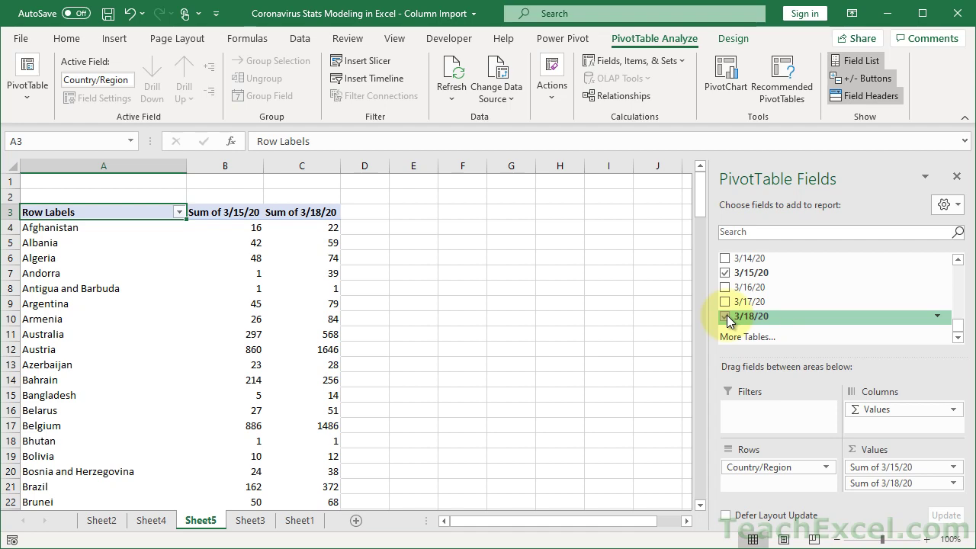
left_click(257, 522)
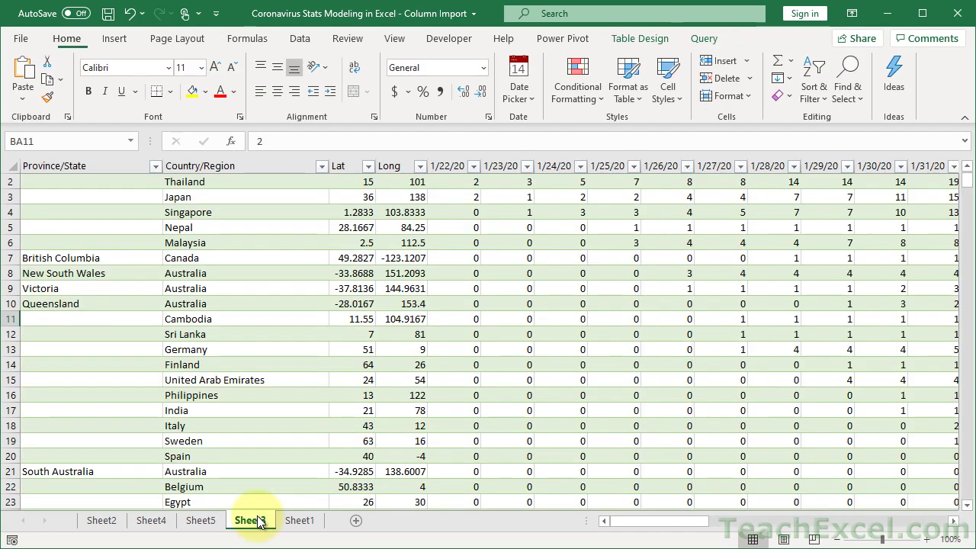
left_click(579, 243)
left_click(649, 40)
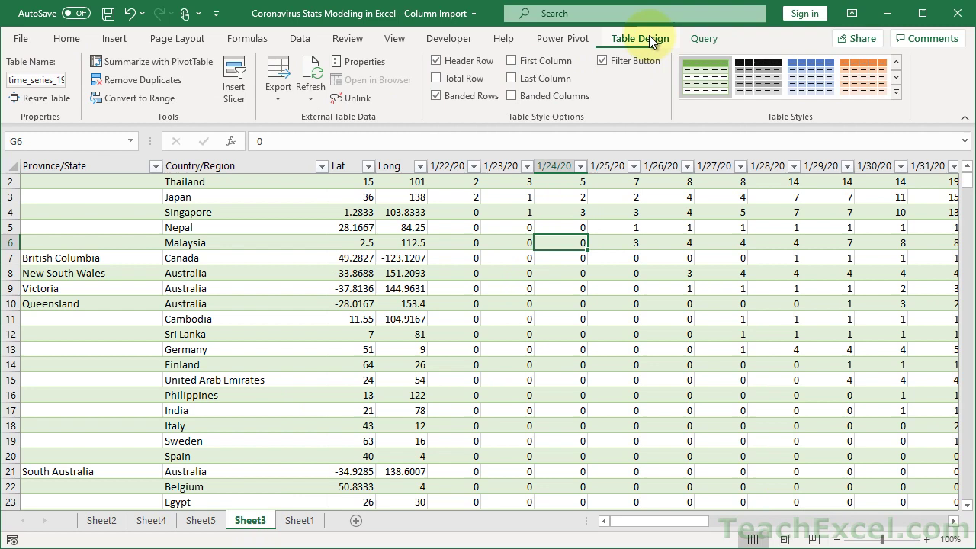
left_click(311, 69)
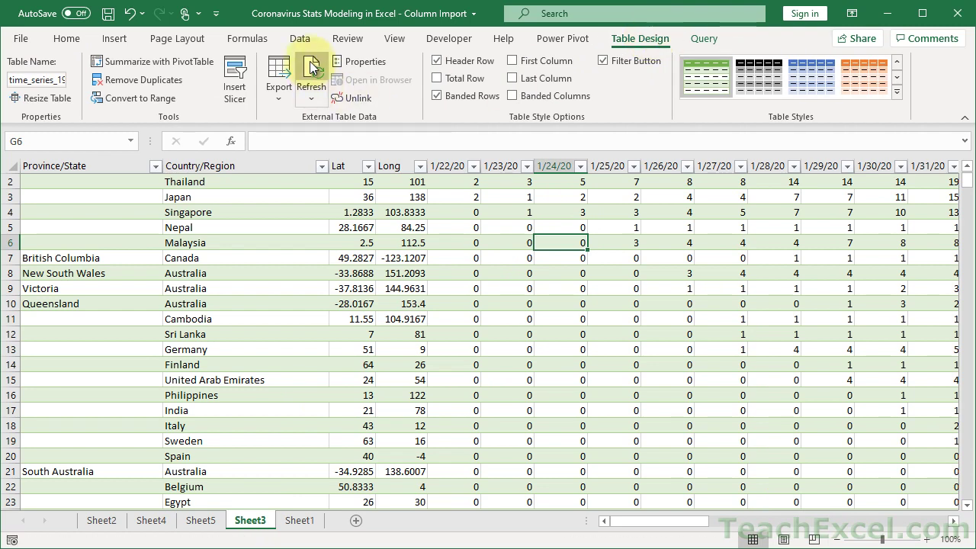
left_click(201, 521)
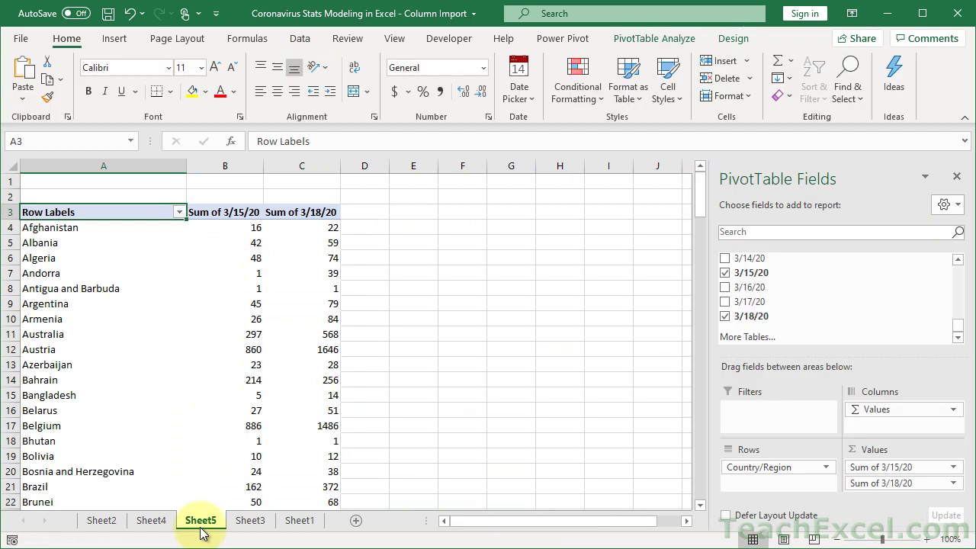
left_click(681, 39)
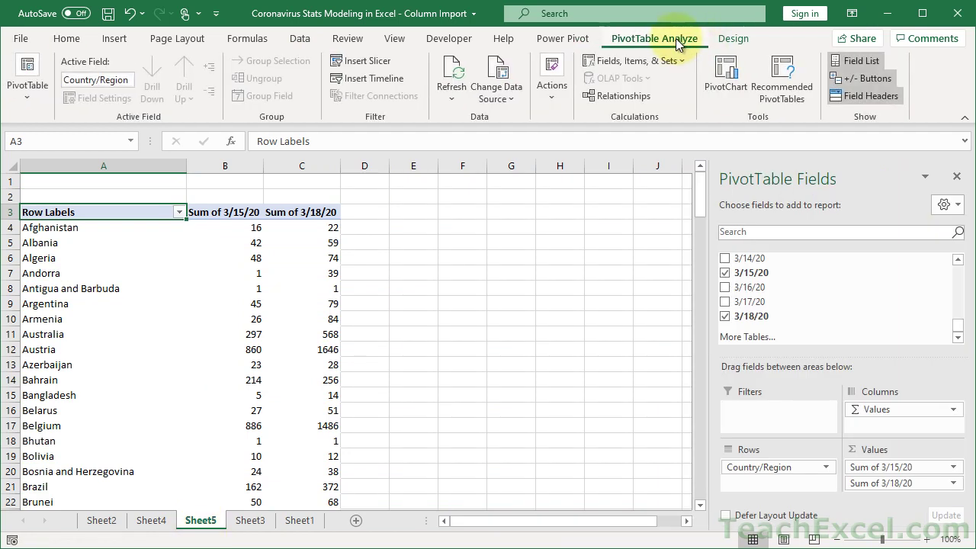
left_click(457, 73)
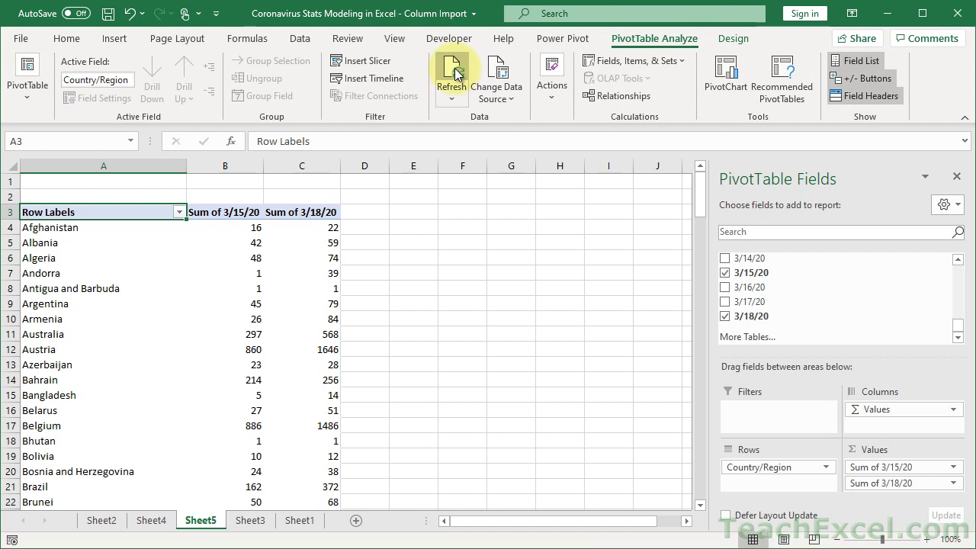